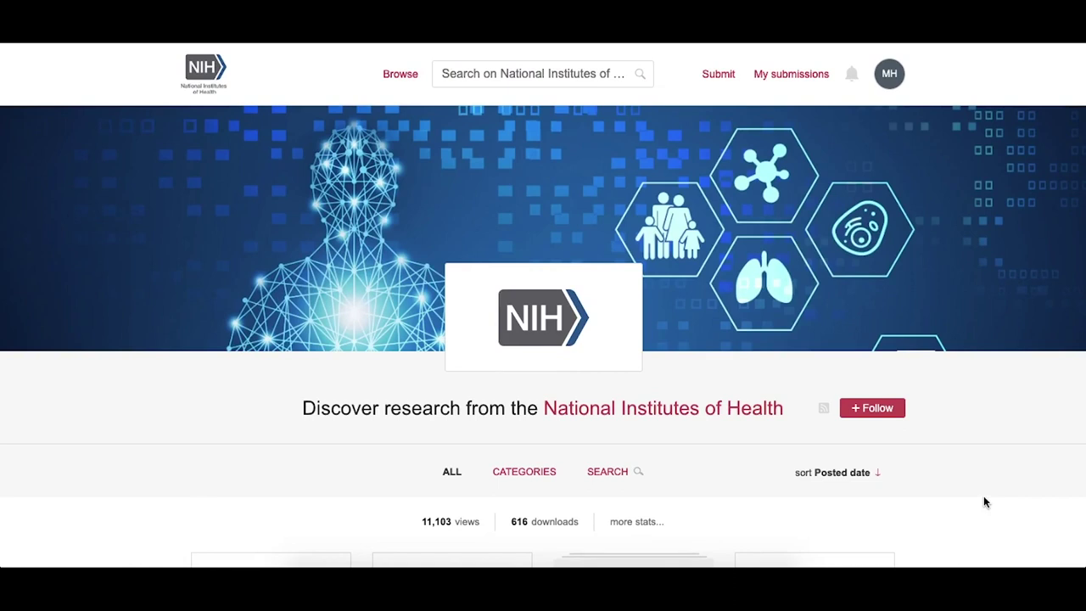
Open the Cell Health dataset page and scroll through its contents.
scroll(984, 501, down, 4)
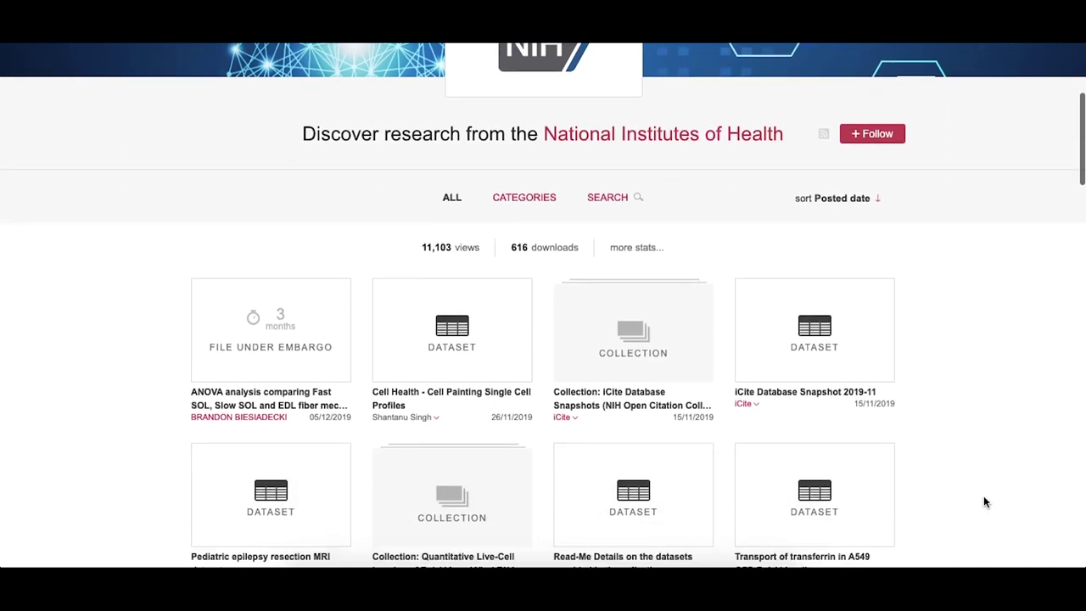
click(495, 384)
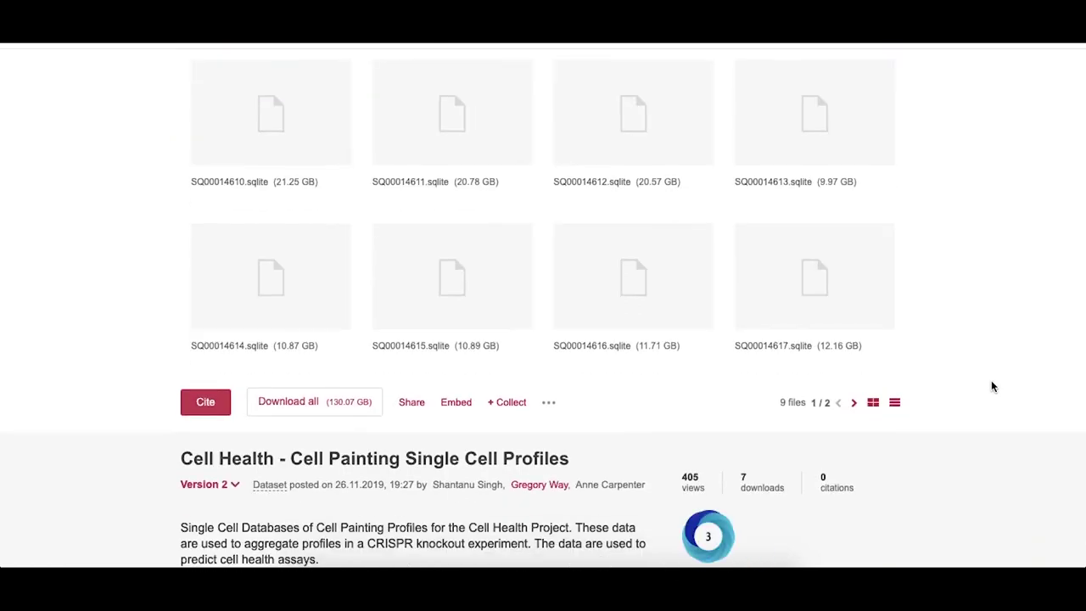
scroll(993, 386, down, 3)
scroll(993, 387, down, 3)
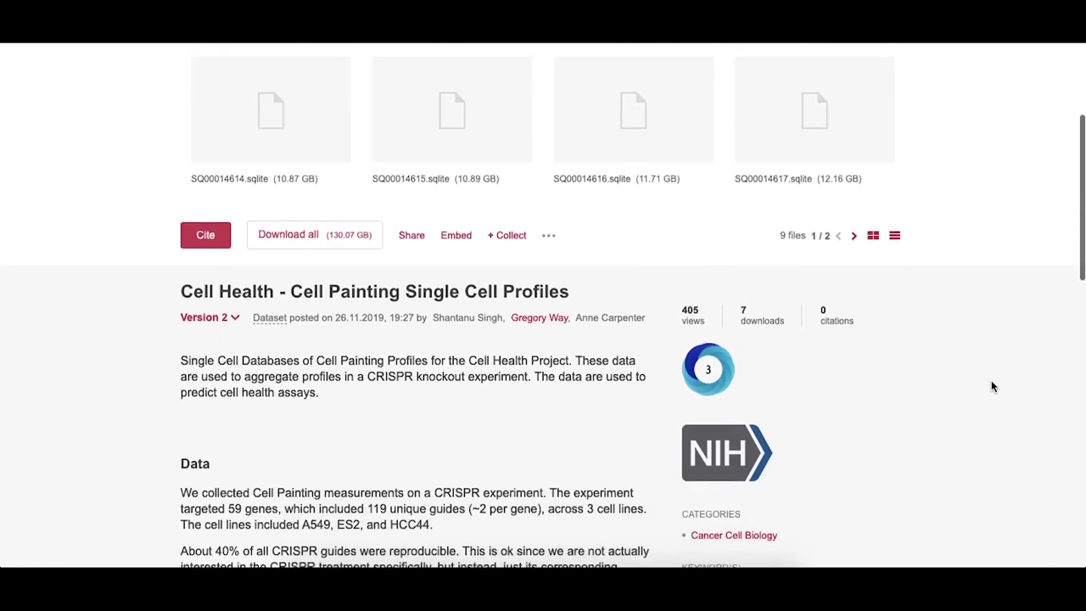
scroll(992, 387, down, 3)
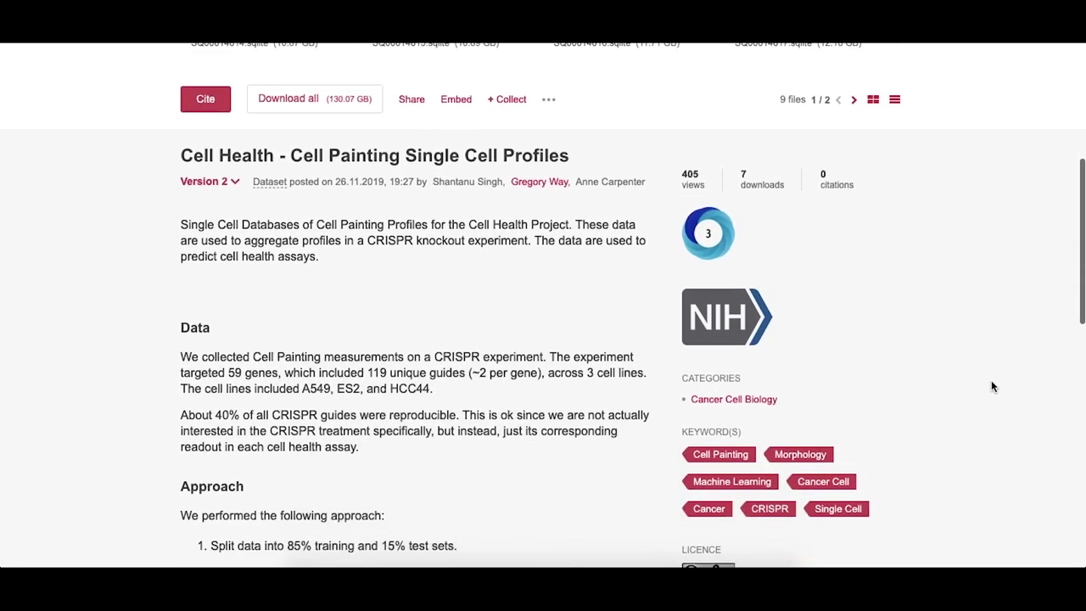
scroll(993, 387, down, 5)
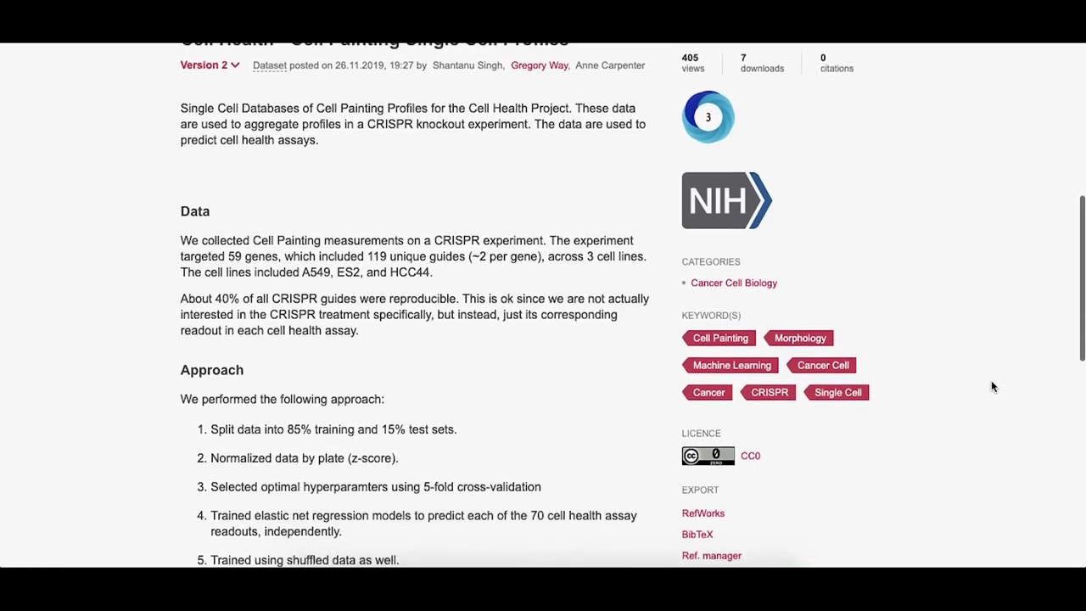
scroll(992, 387, down, 5)
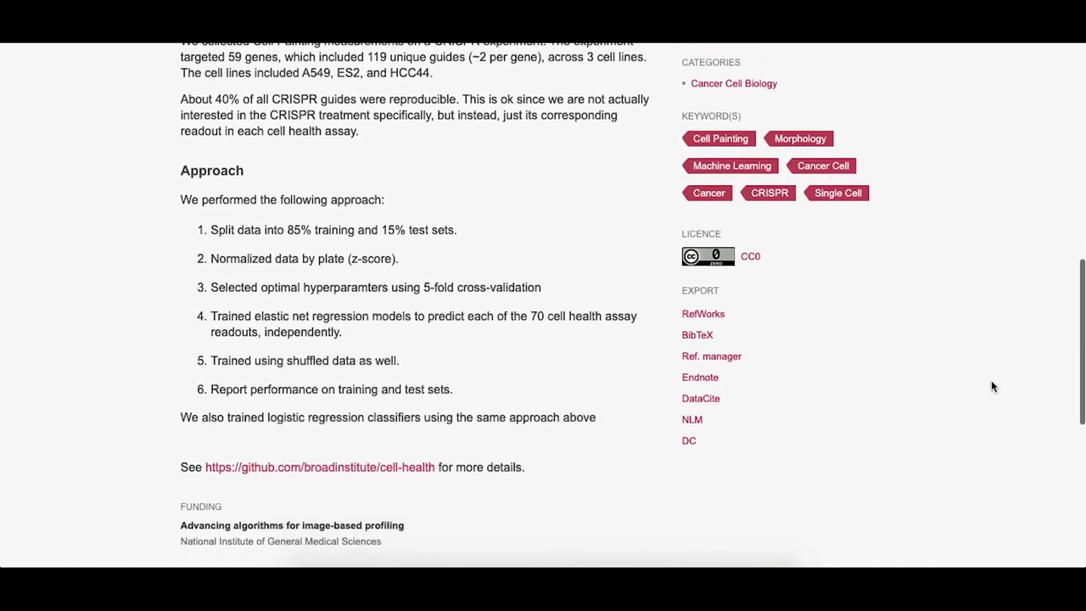
scroll(993, 387, down, 3)
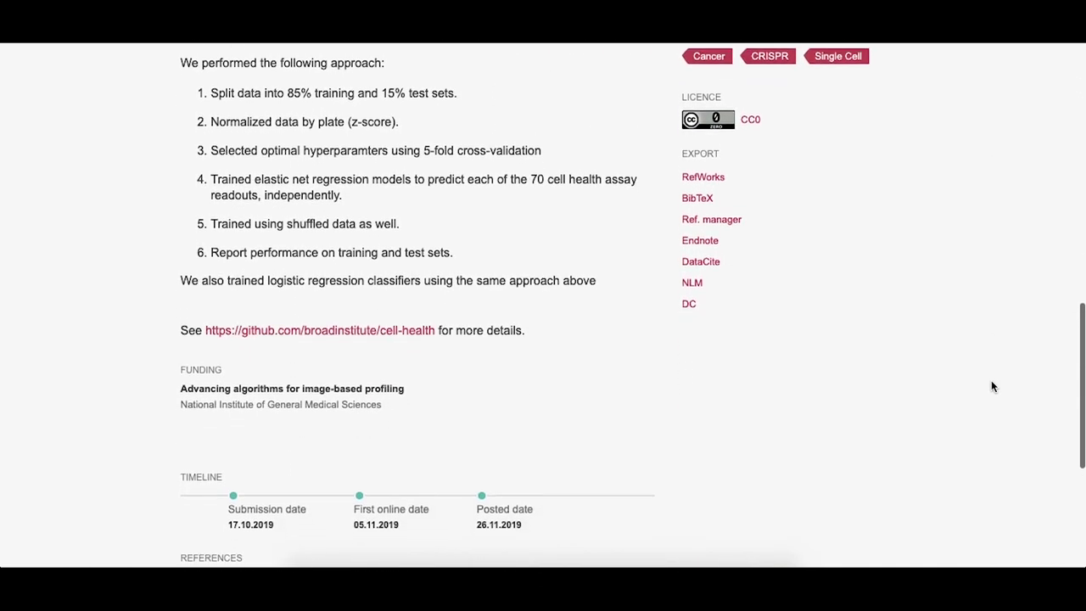
scroll(992, 387, down, 4)
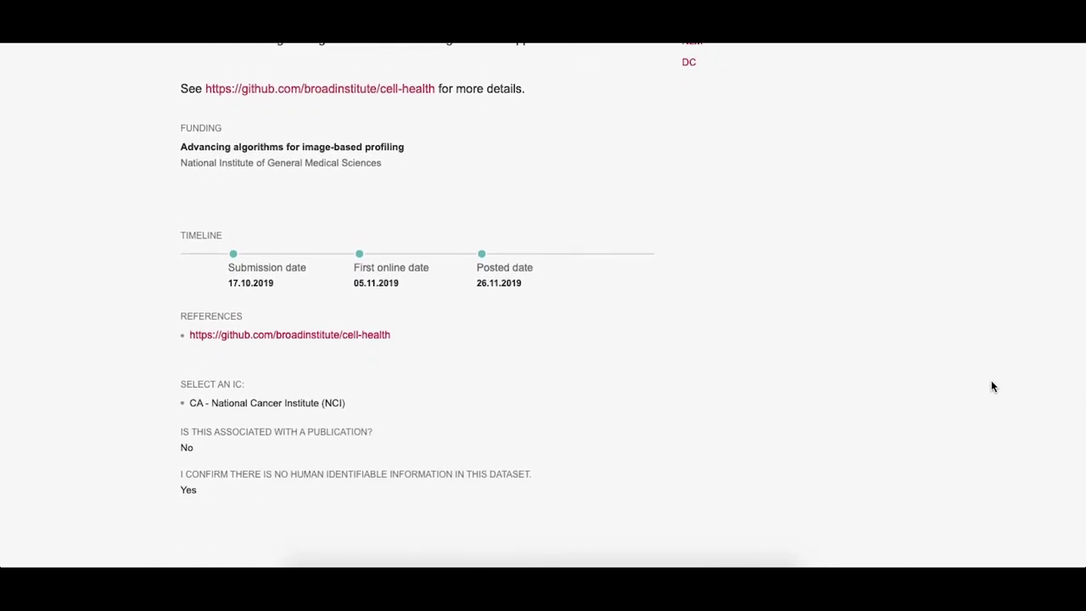
scroll(993, 387, up, 15)
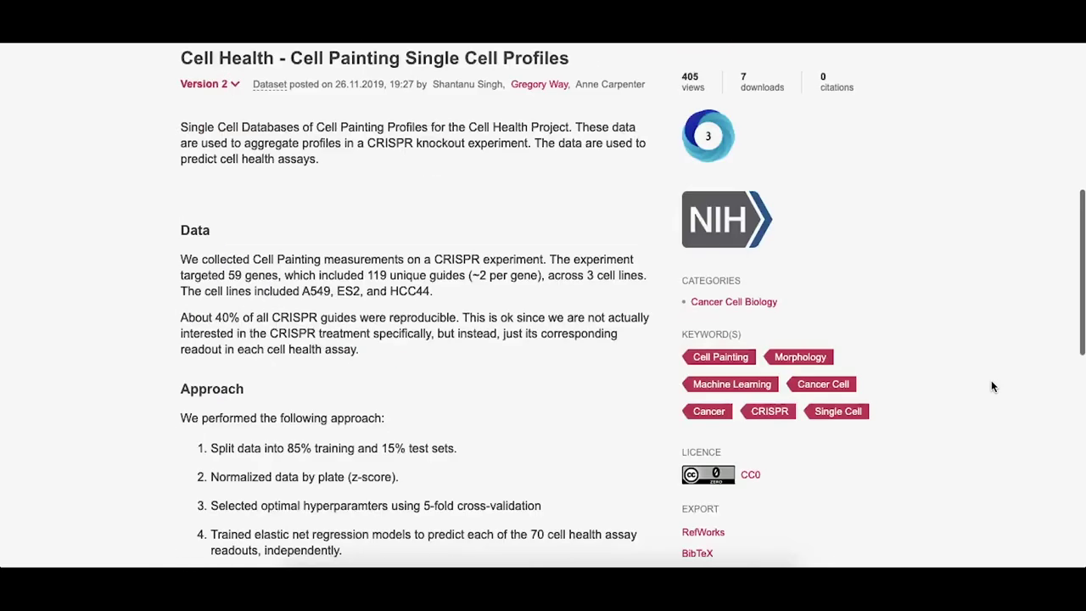
Return to the NIH portal home, look over the sign-up form, then switch to log-in.
click(235, 62)
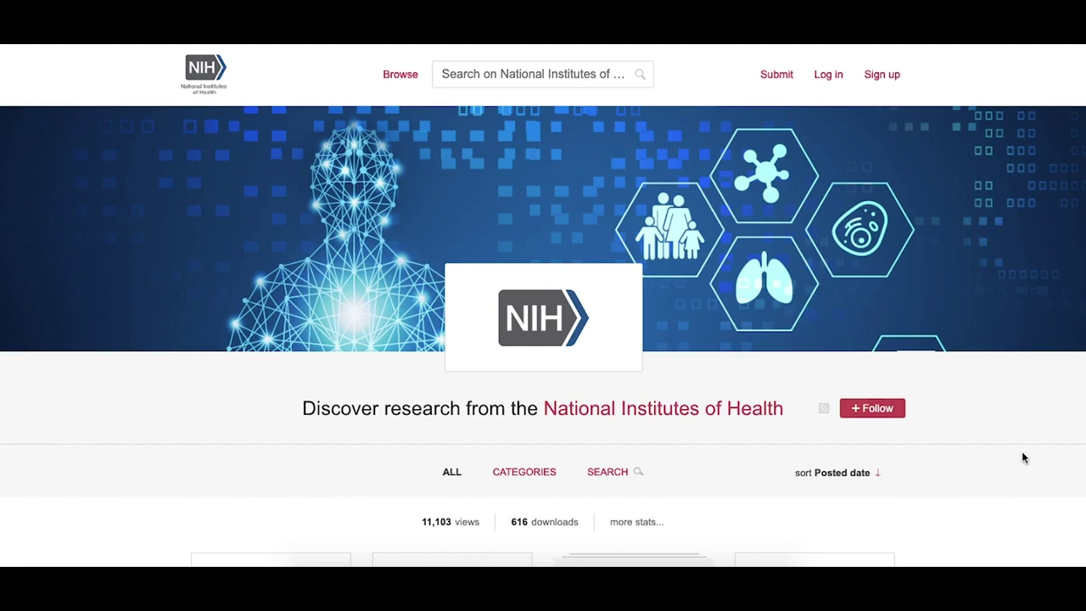
click(887, 75)
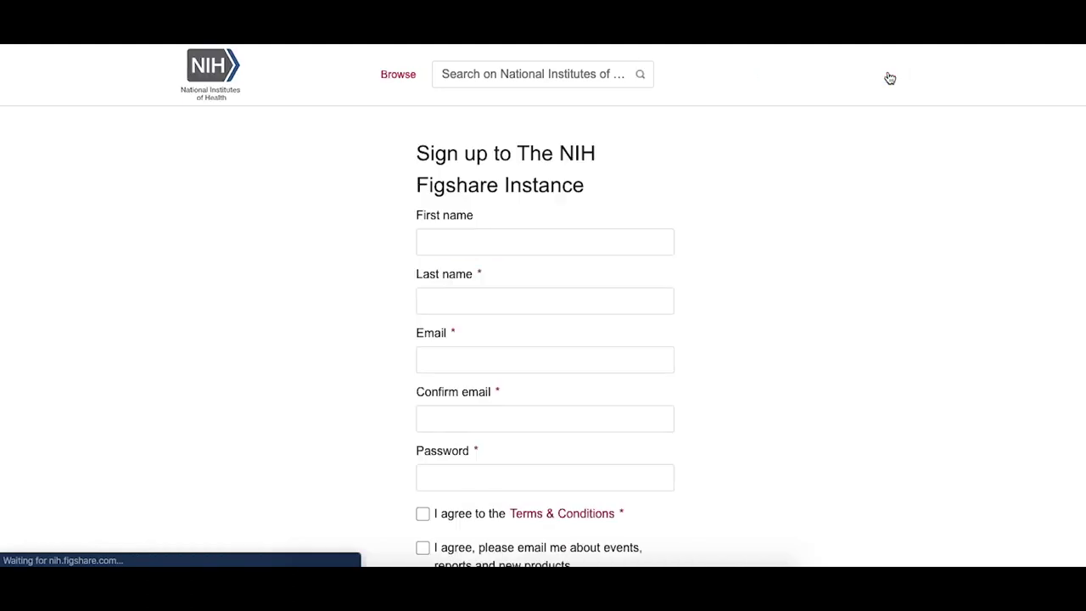
scroll(884, 299, down, 2)
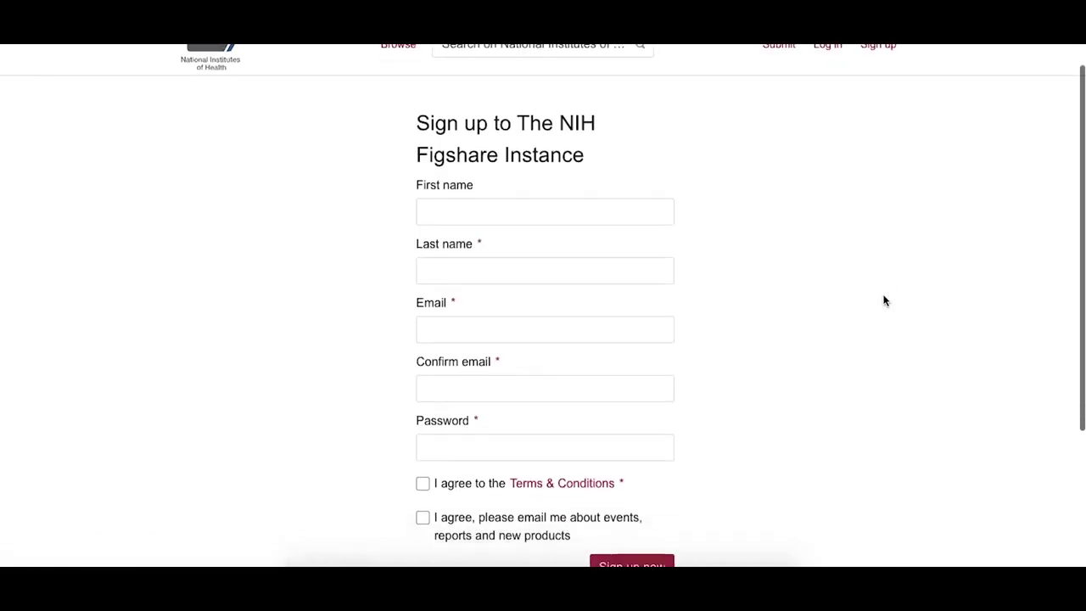
scroll(883, 301, down, 3)
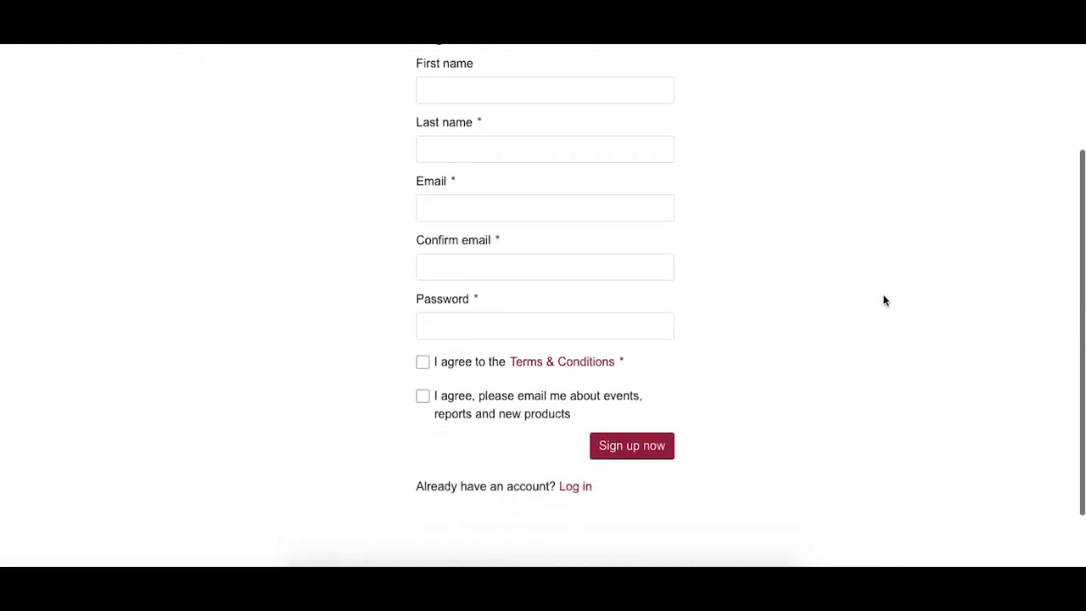
scroll(883, 300, up, 5)
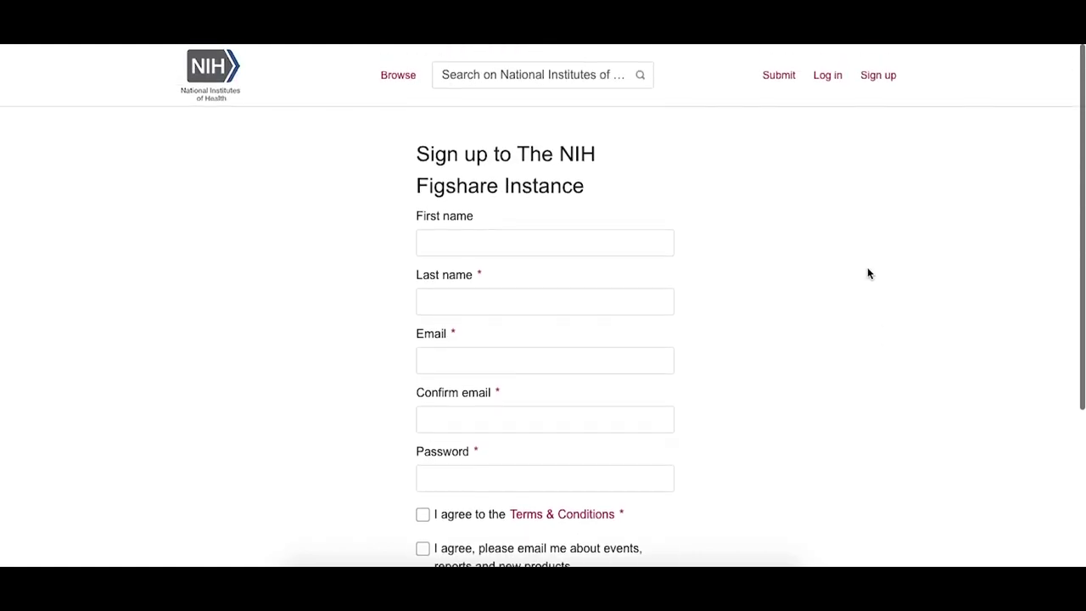
click(828, 75)
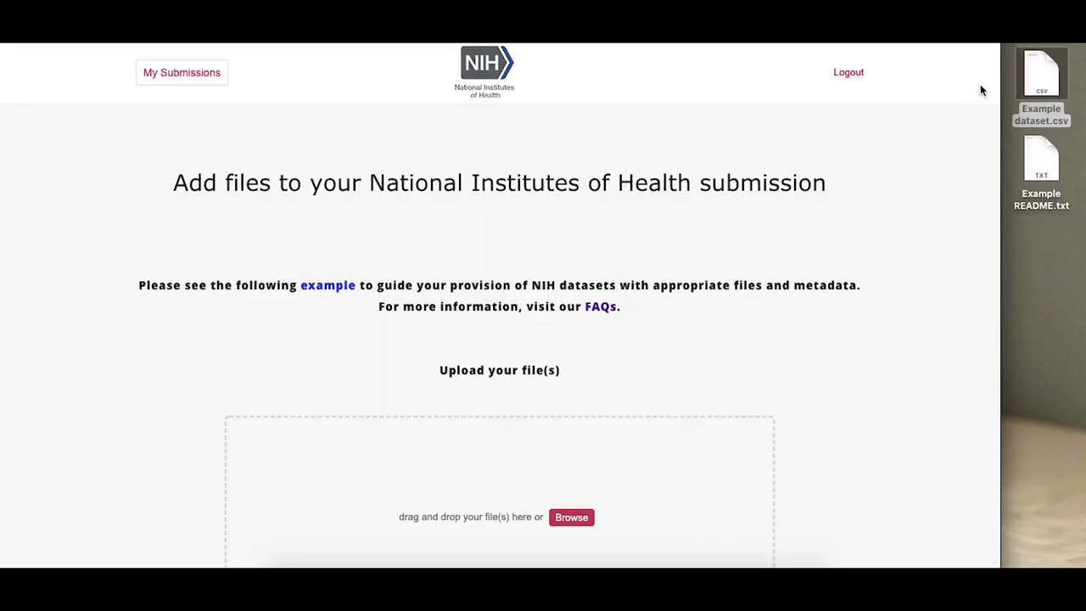
Drag Example dataset.csv and Example README.txt into the upload area, grouped as one dataset.
click(1040, 81)
shift+click(1052, 153)
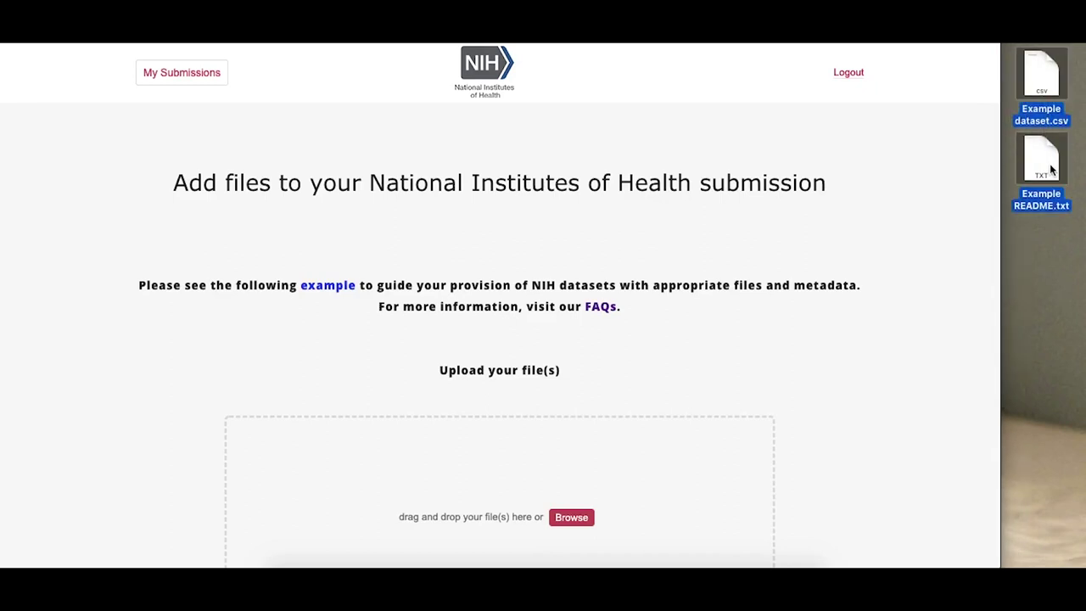
drag(1053, 152, 594, 418)
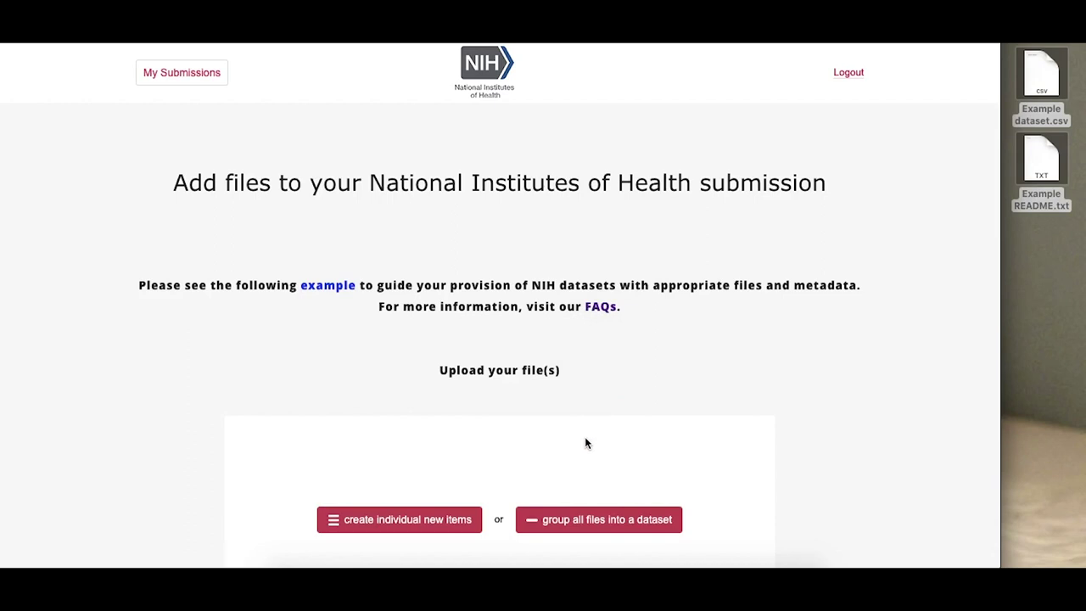
click(594, 520)
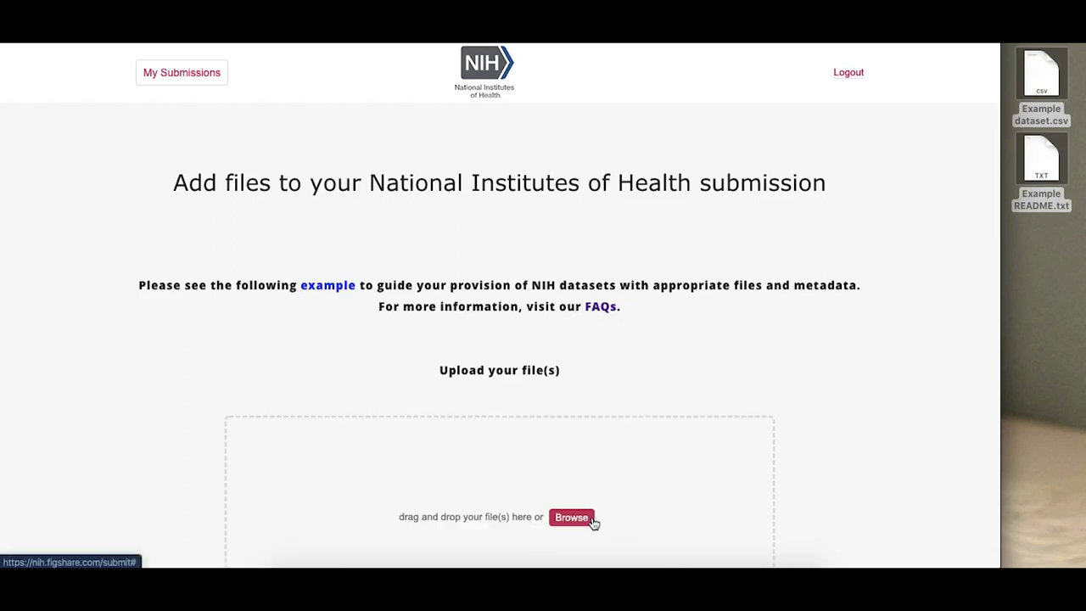
scroll(819, 494, down, 3)
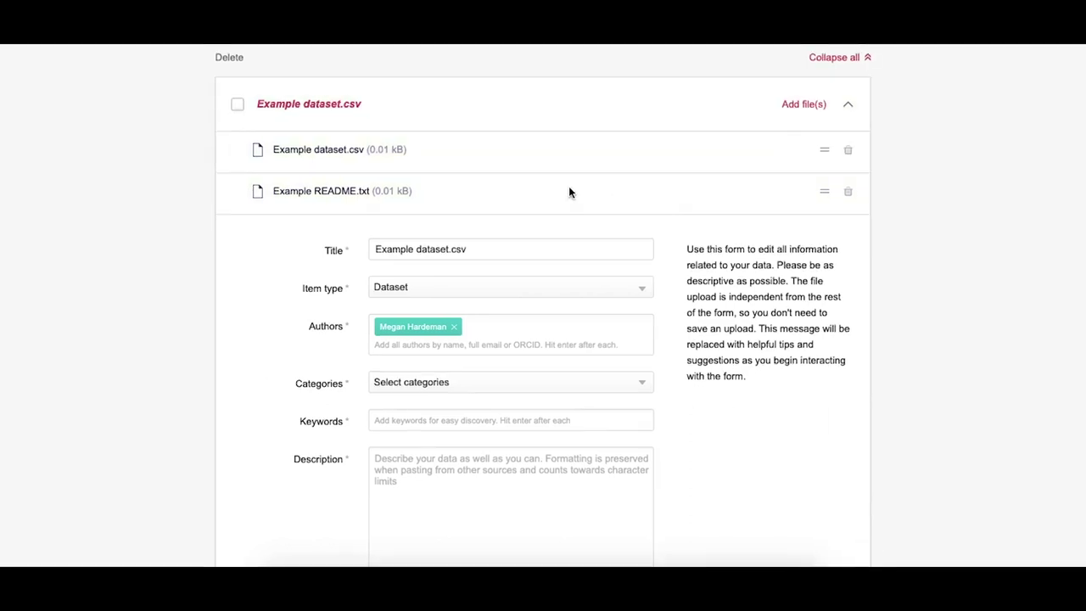
Replace the title with 'Doubling times of HDPSCs in basal or osteogenic media'.
click(472, 250)
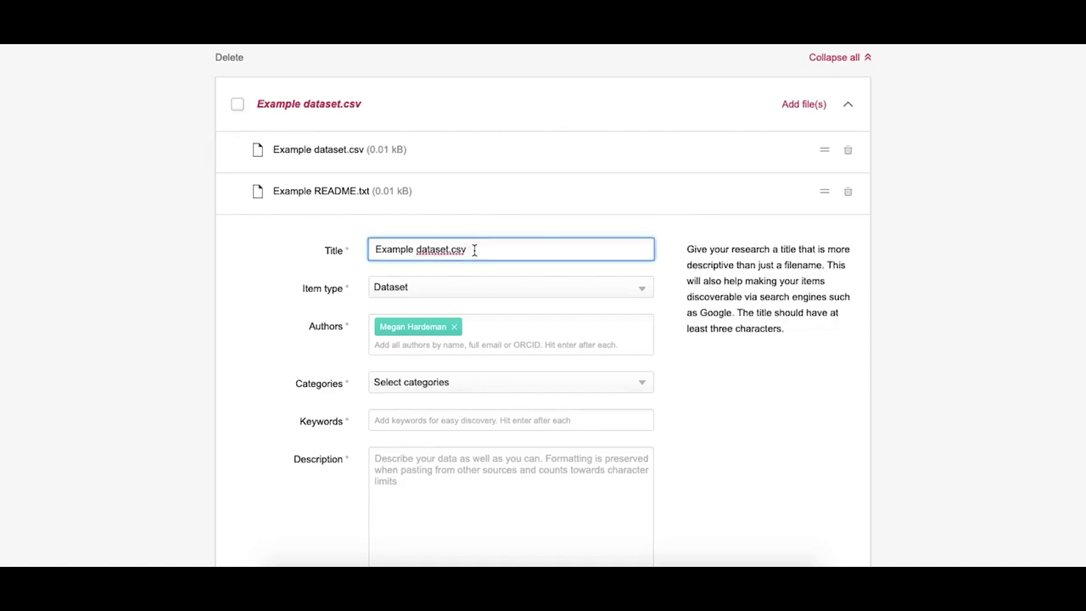
drag(484, 249, 365, 249)
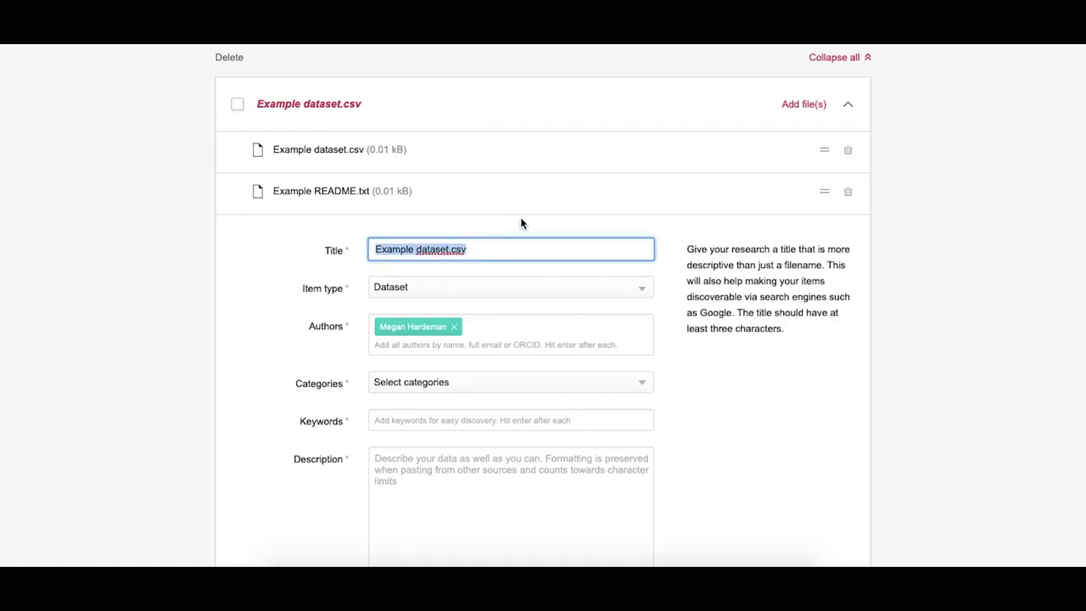
text(Doubling times of HDPSCs in basal or osteogenic media)
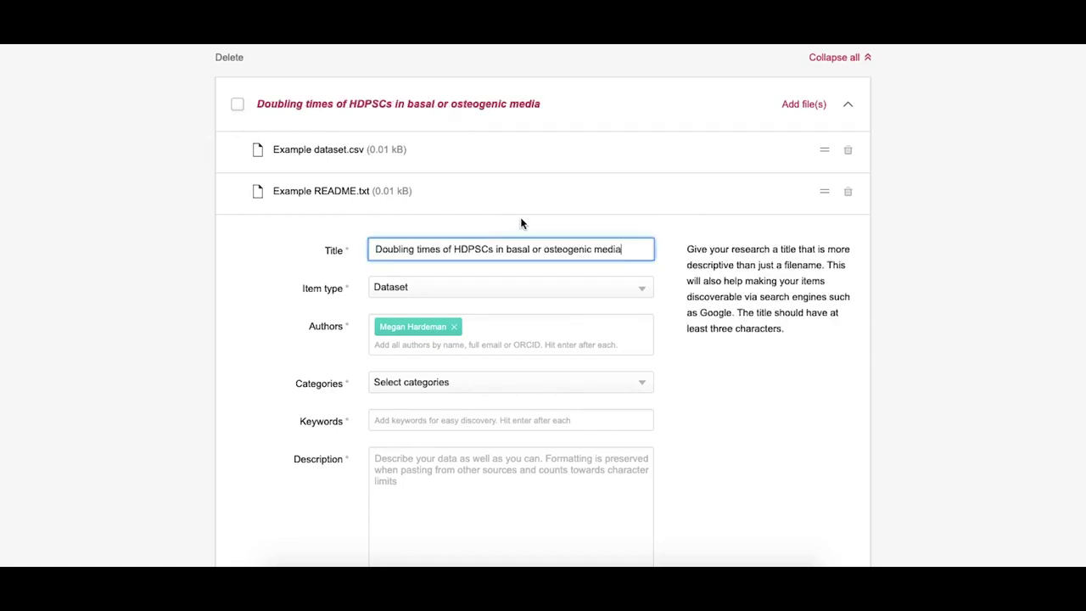
click(713, 263)
click(642, 248)
Set the item type to Dataset after reading its description.
click(643, 295)
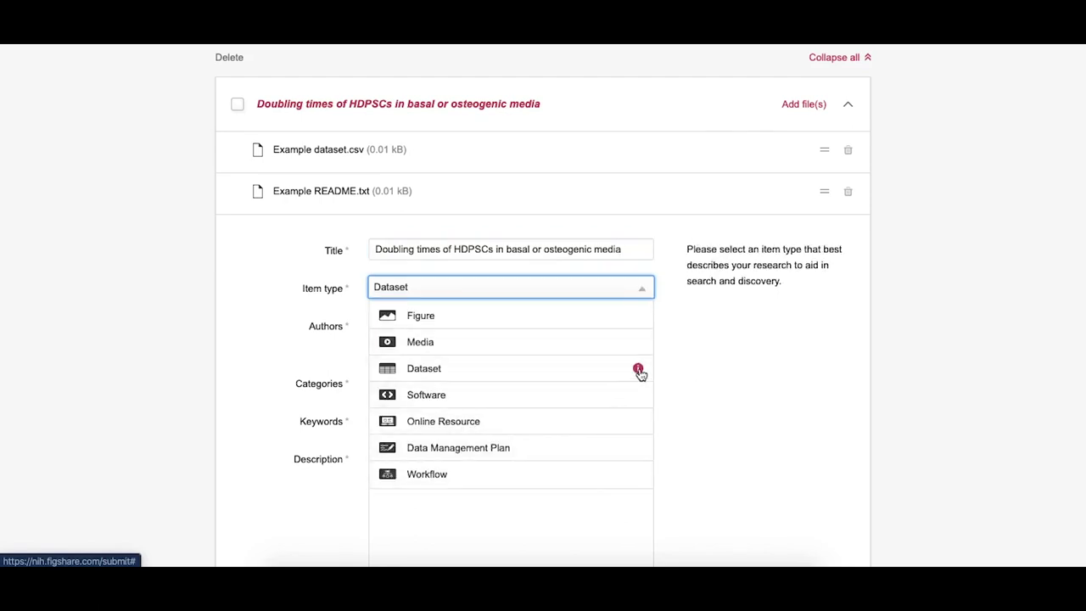
click(638, 370)
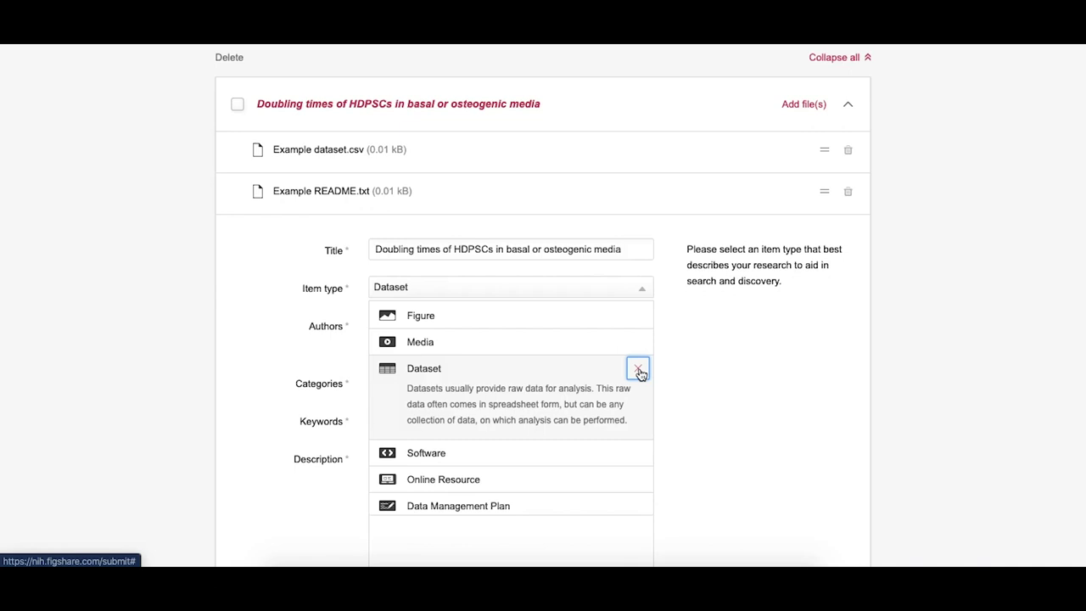
click(640, 373)
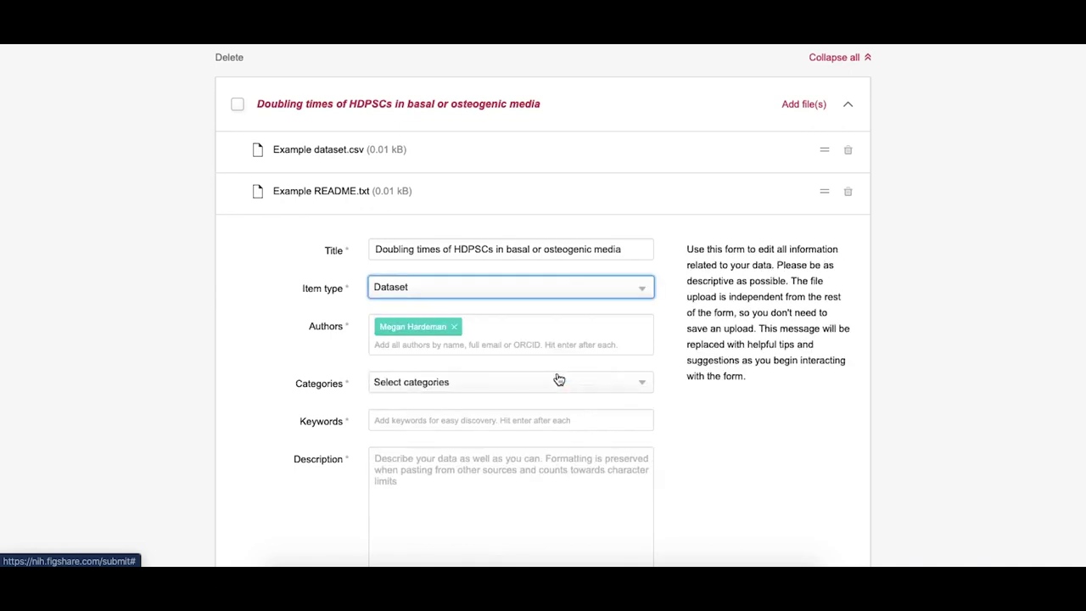
Add the NIH-affiliated researcher from the name suggestions as a co-author.
click(547, 345)
text(M)
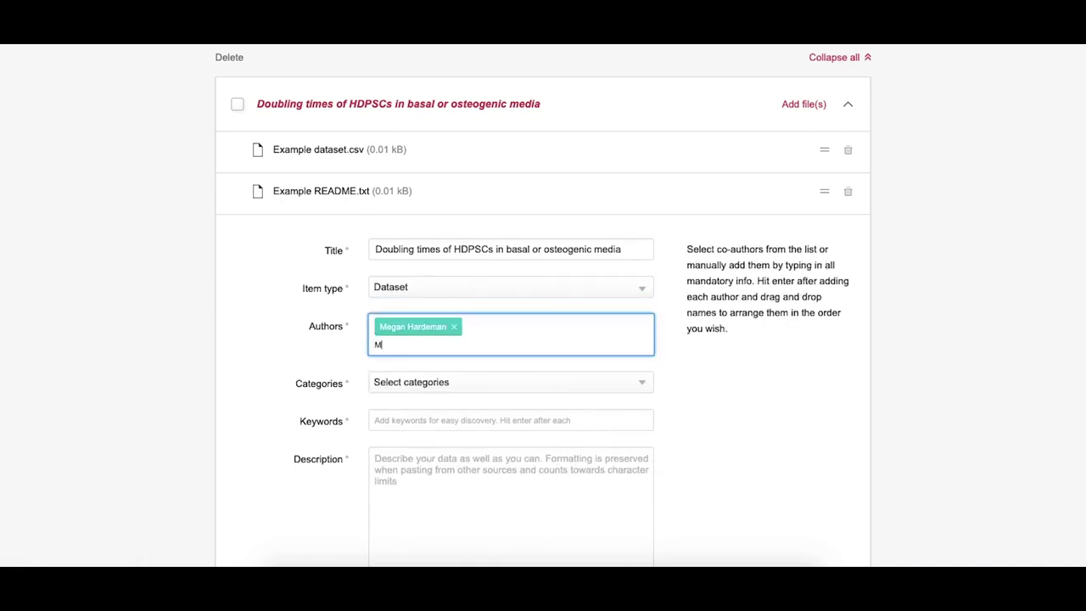
text(ark Hahn)
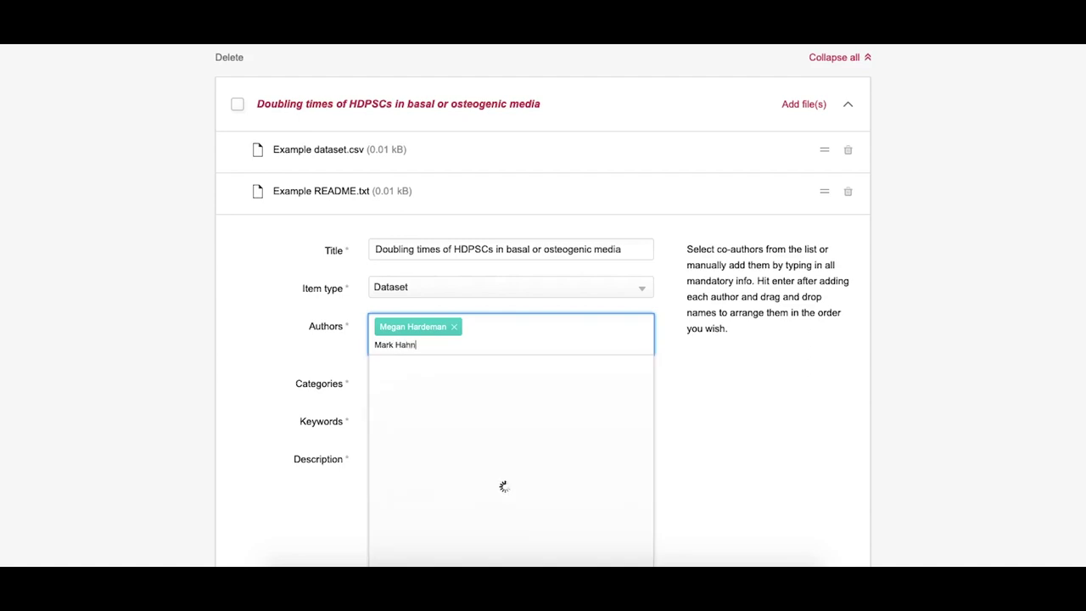
text(el)
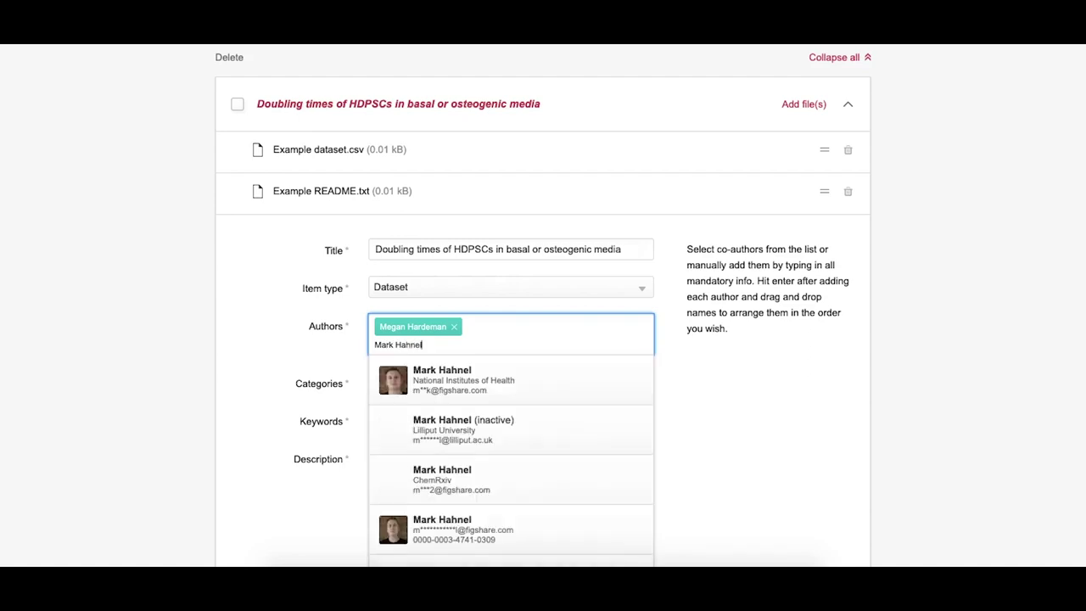
click(542, 384)
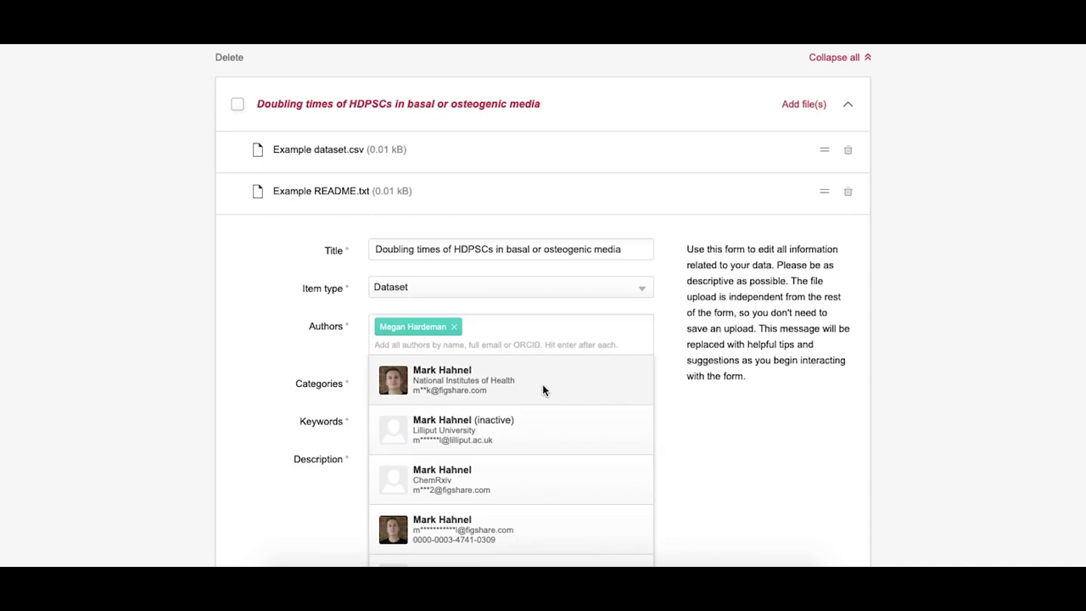
Manually add a second co-author with their name and e-mail address, and save the details.
text(Jane Smith)
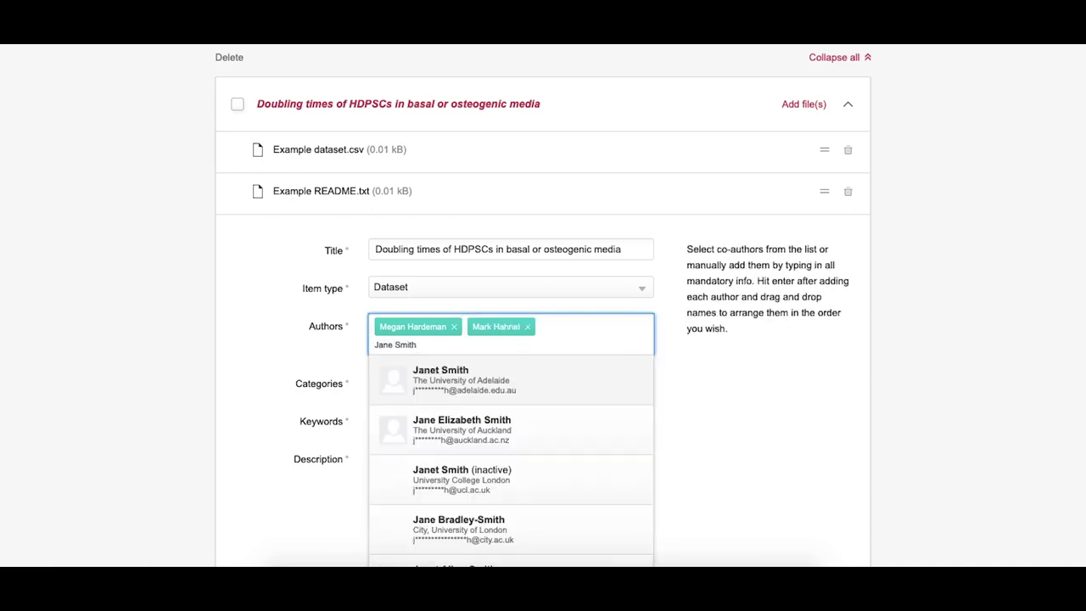
scroll(513, 438, down, 2)
scroll(679, 444, down, 3)
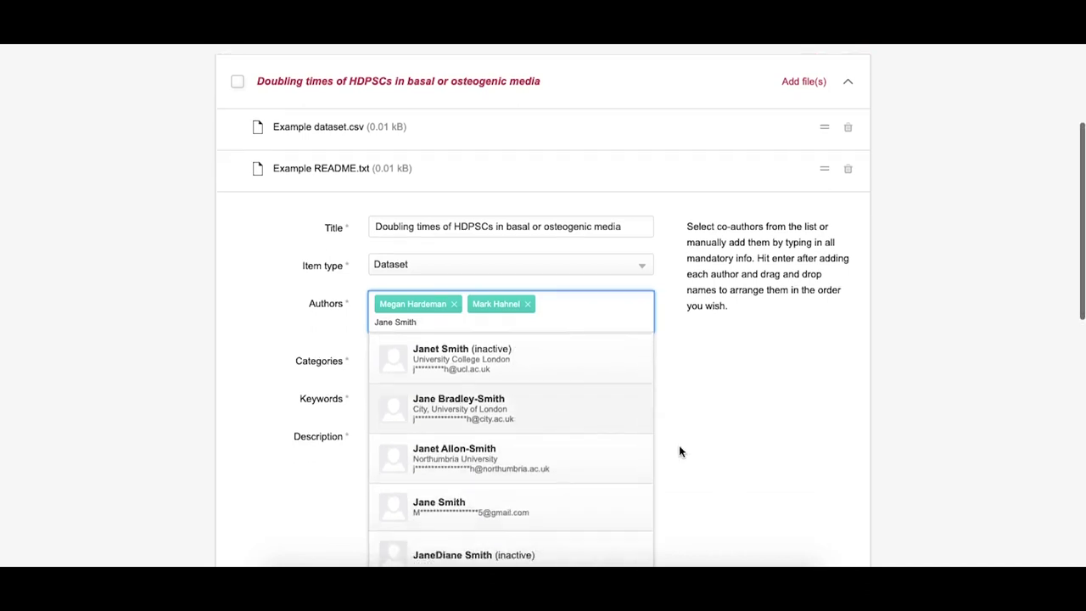
click(479, 488)
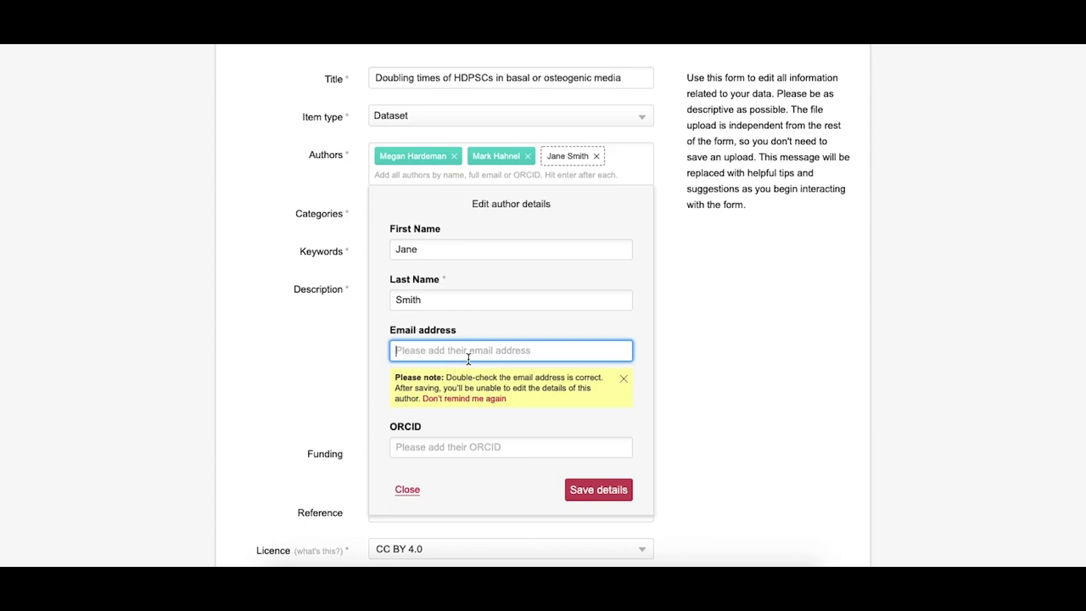
text(j.smith@exampleuniversity.edu)
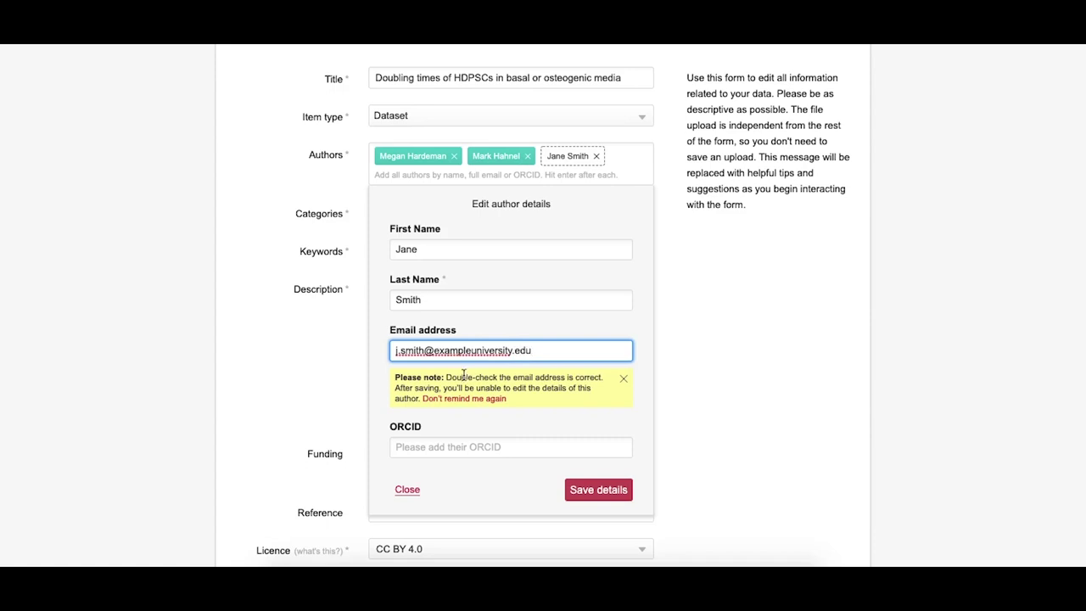
click(586, 492)
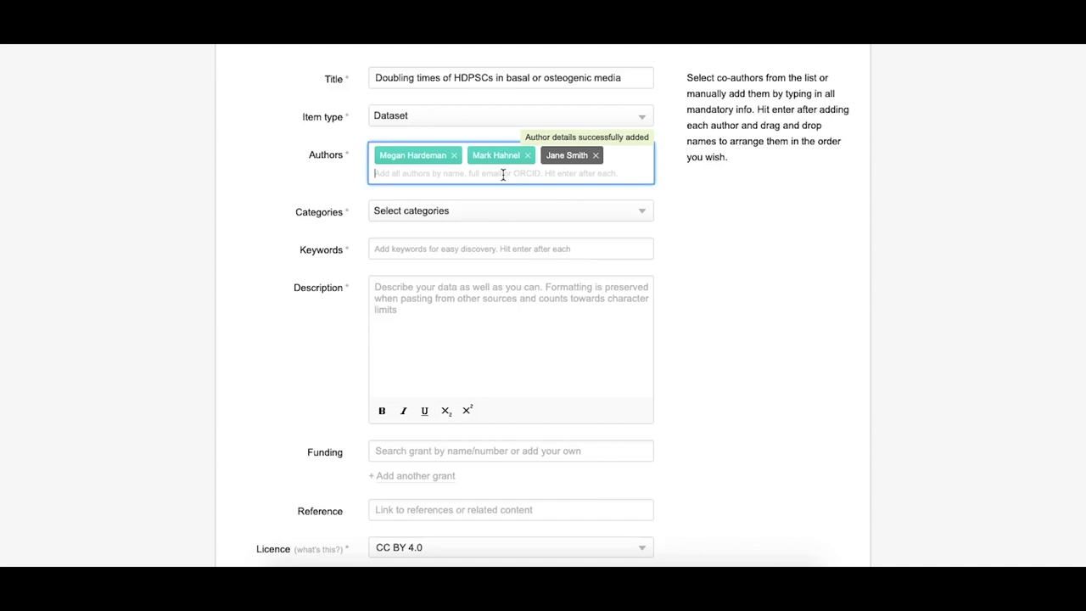
Move the second author to the front and remove the original author.
drag(502, 159, 410, 162)
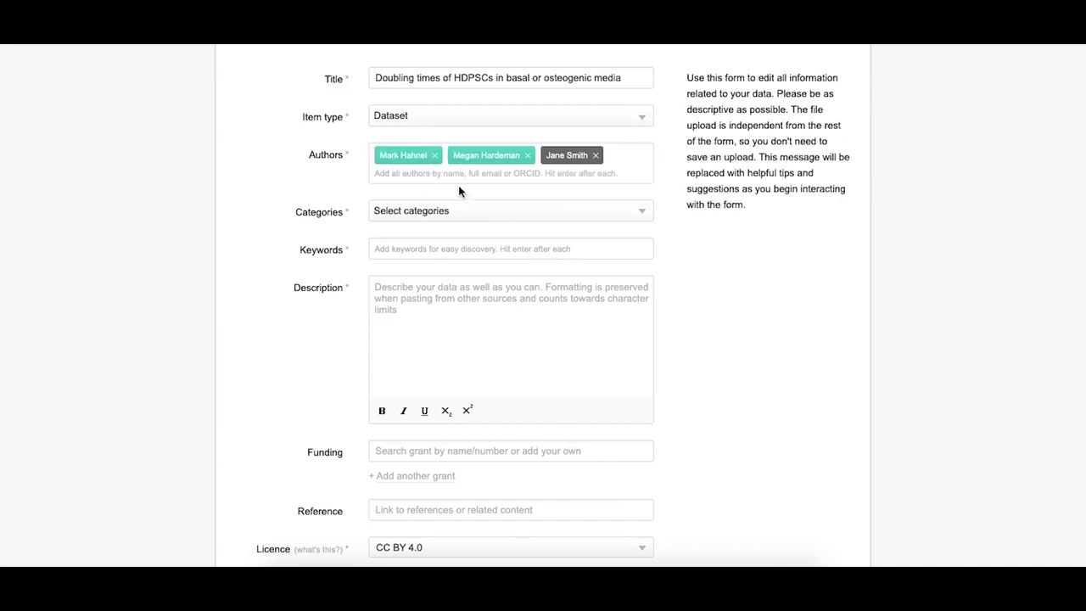
click(527, 156)
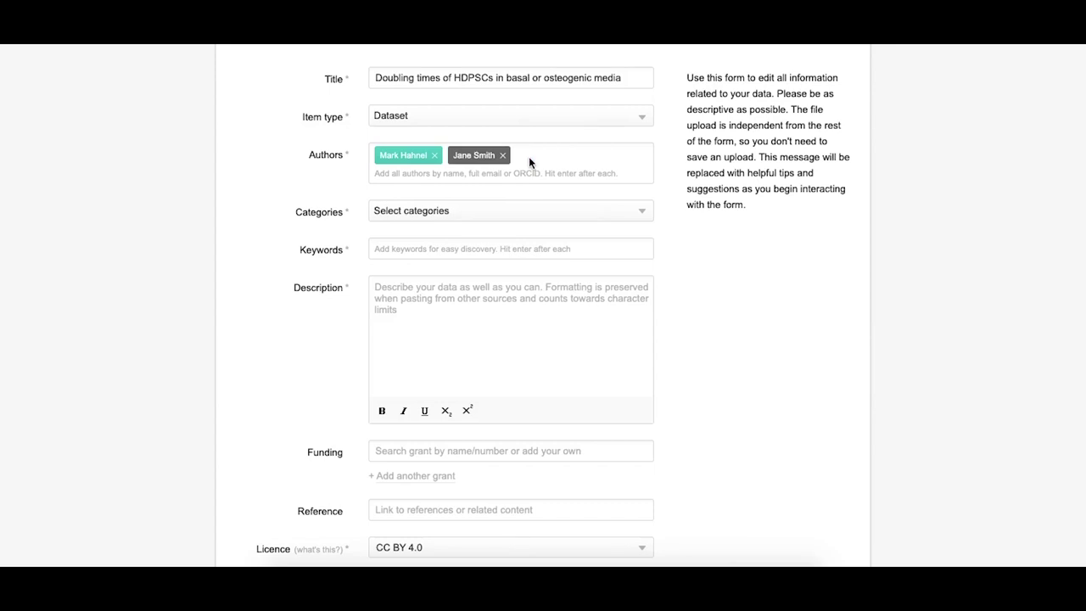
click(525, 169)
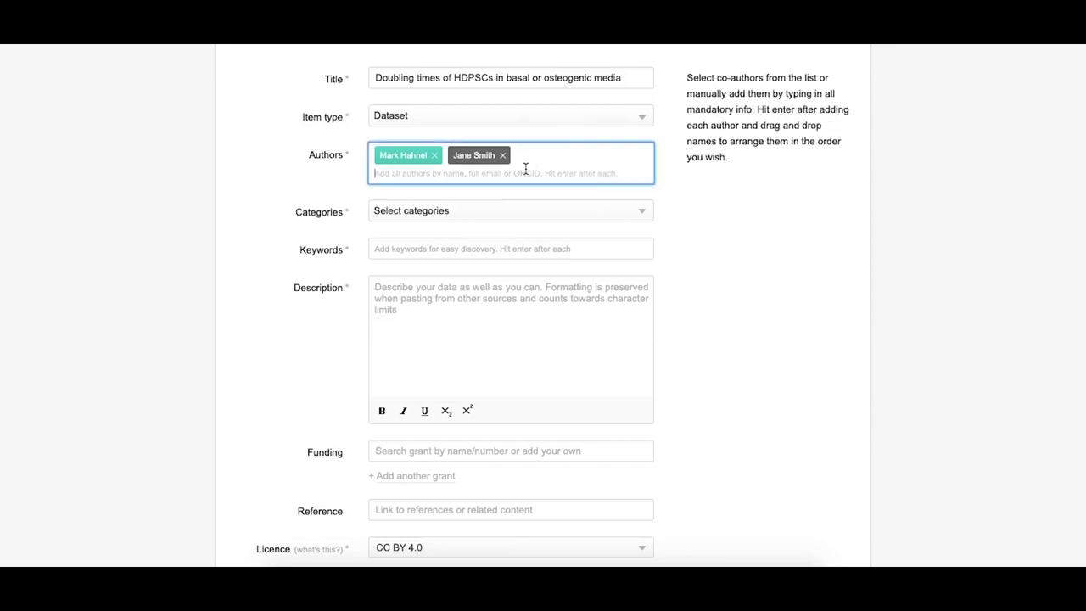
Search categories for 'biology' and tick Cell Biology and Cancer Cell Biology.
click(586, 216)
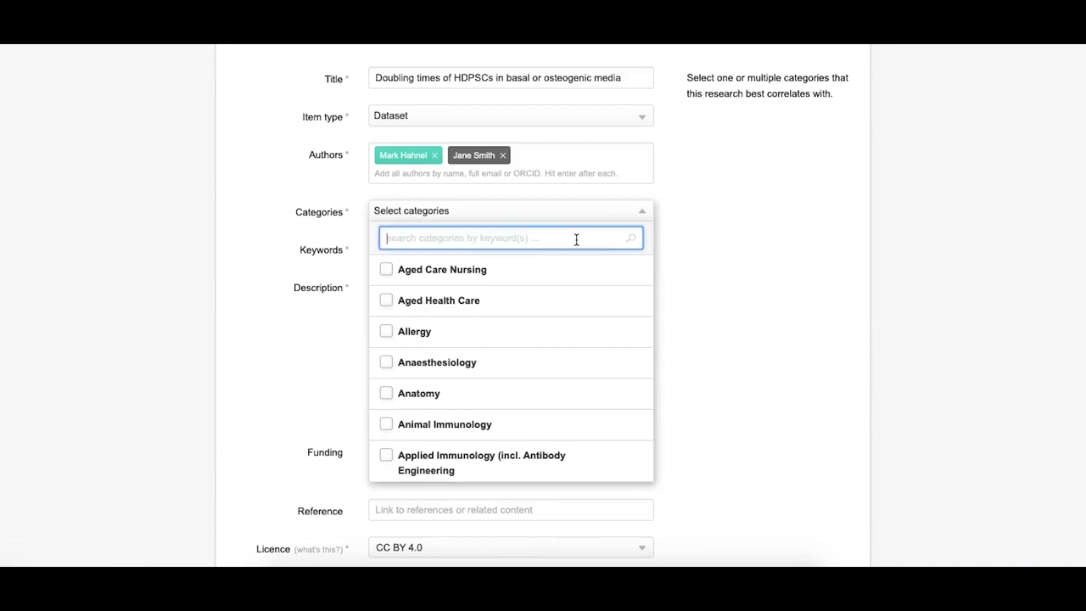
text(biology)
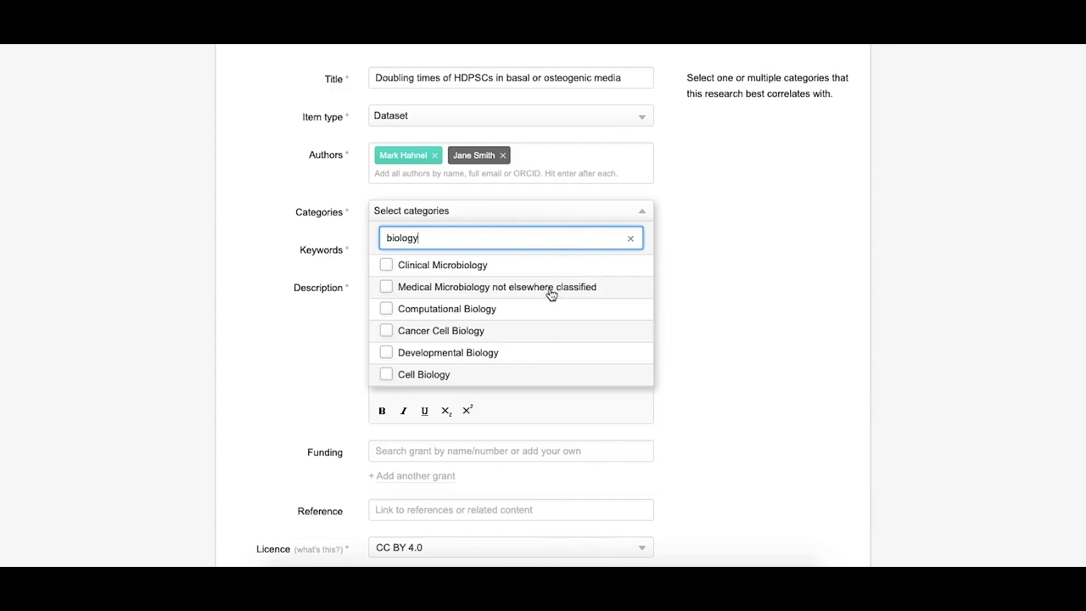
click(387, 375)
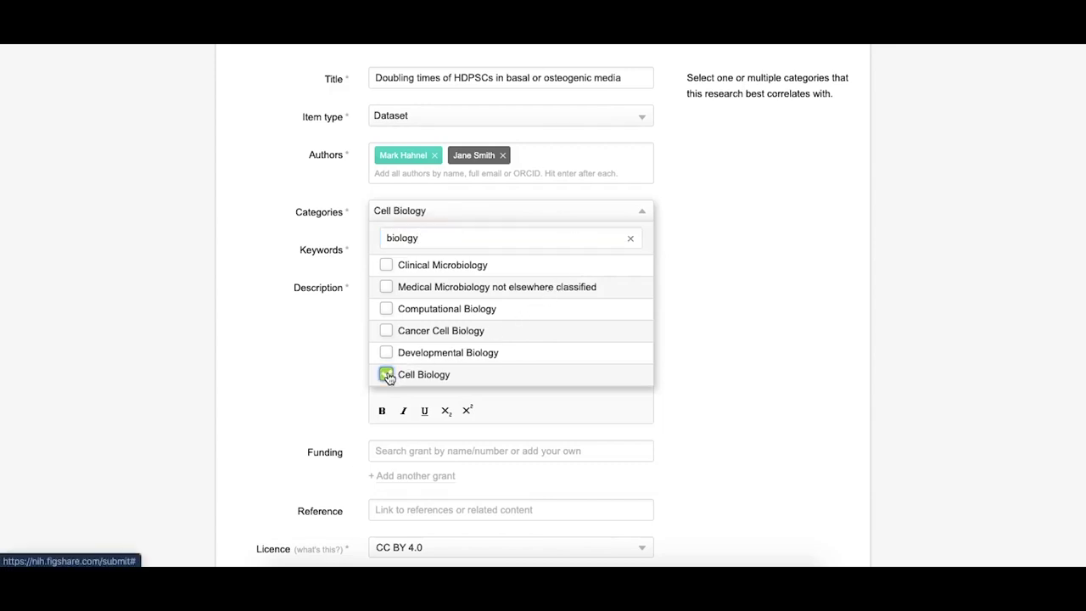
click(387, 332)
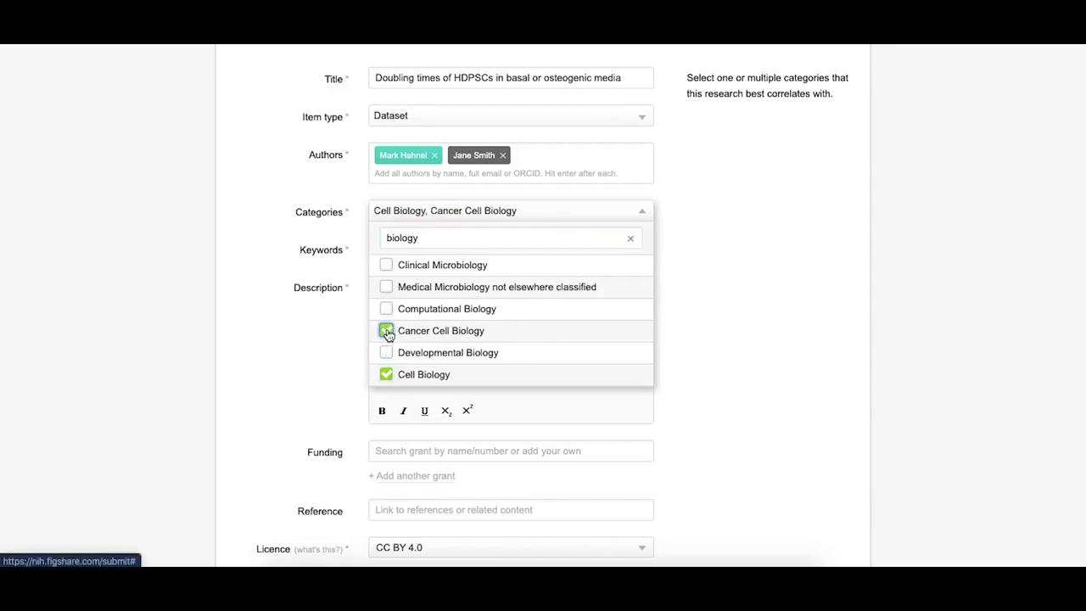
click(325, 344)
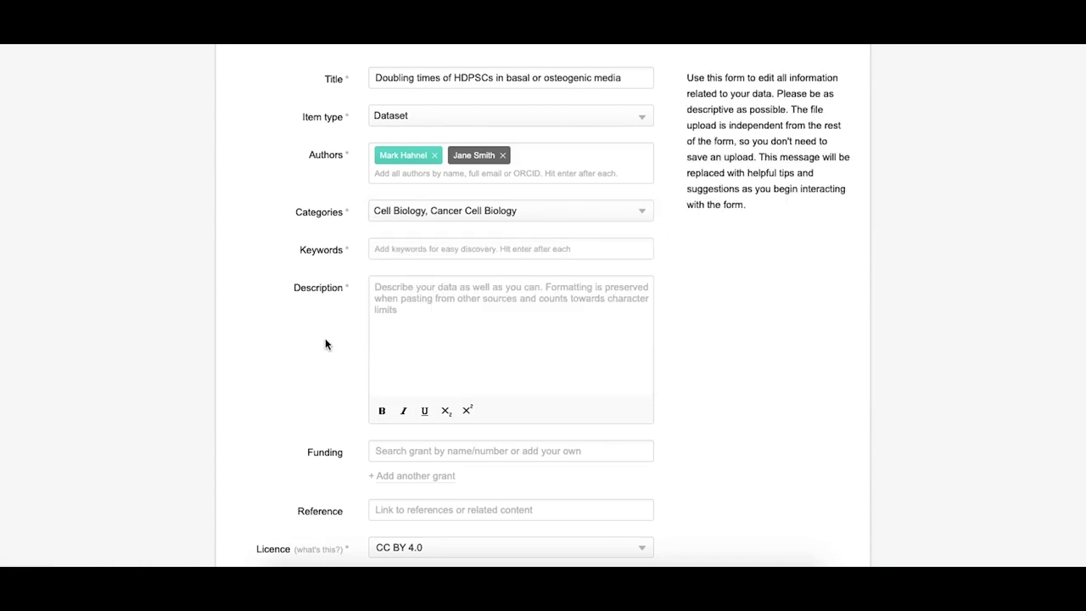
Add the keyword Stem Cell Biology from suggestions and Cancer as a second keyword.
click(402, 249)
text(S)
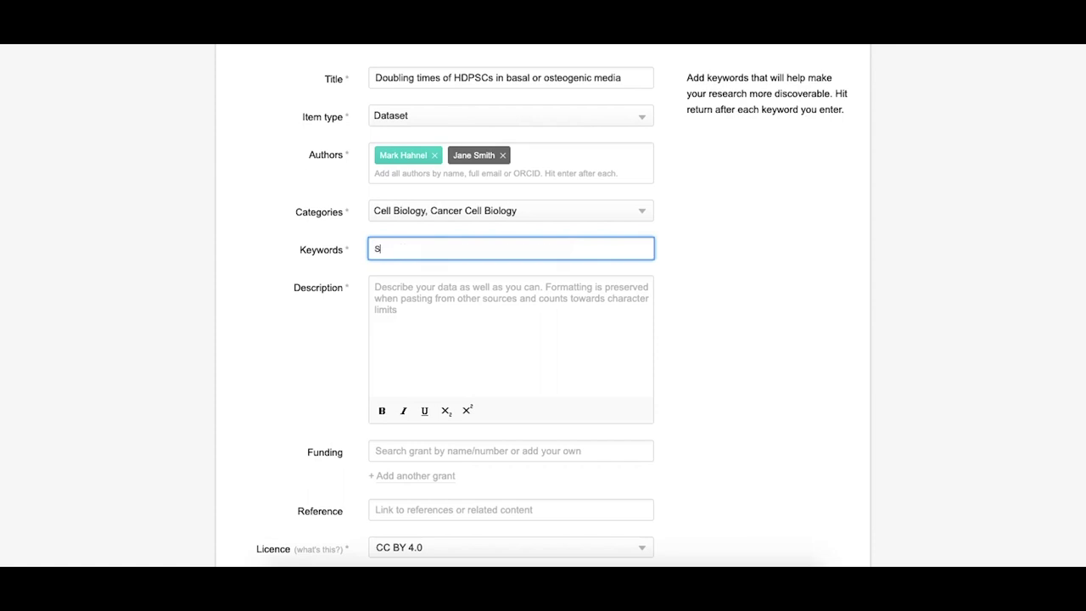
text(tem Cell Biology)
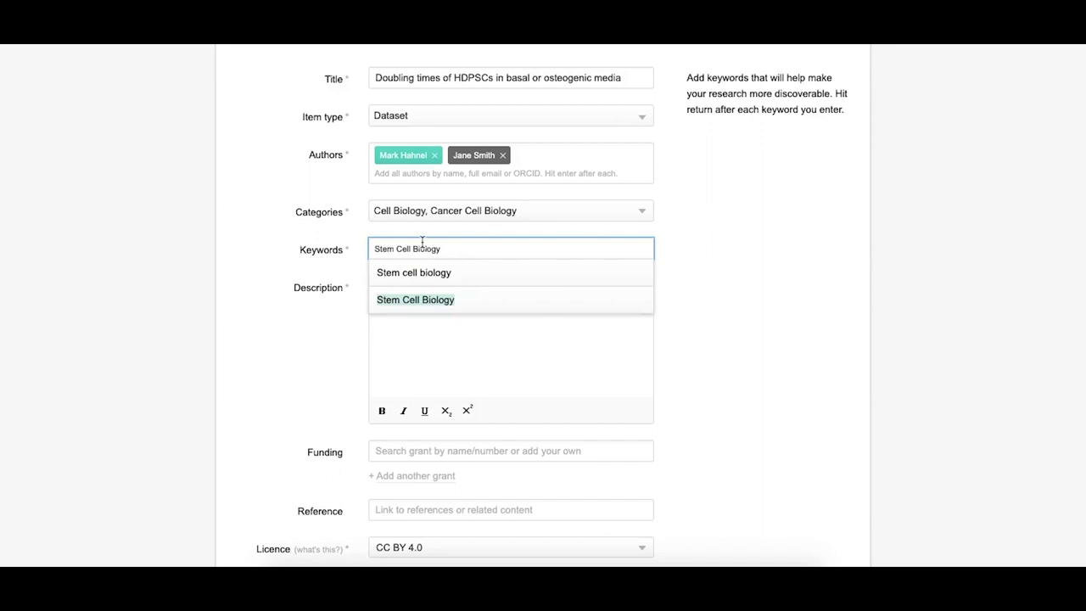
click(414, 301)
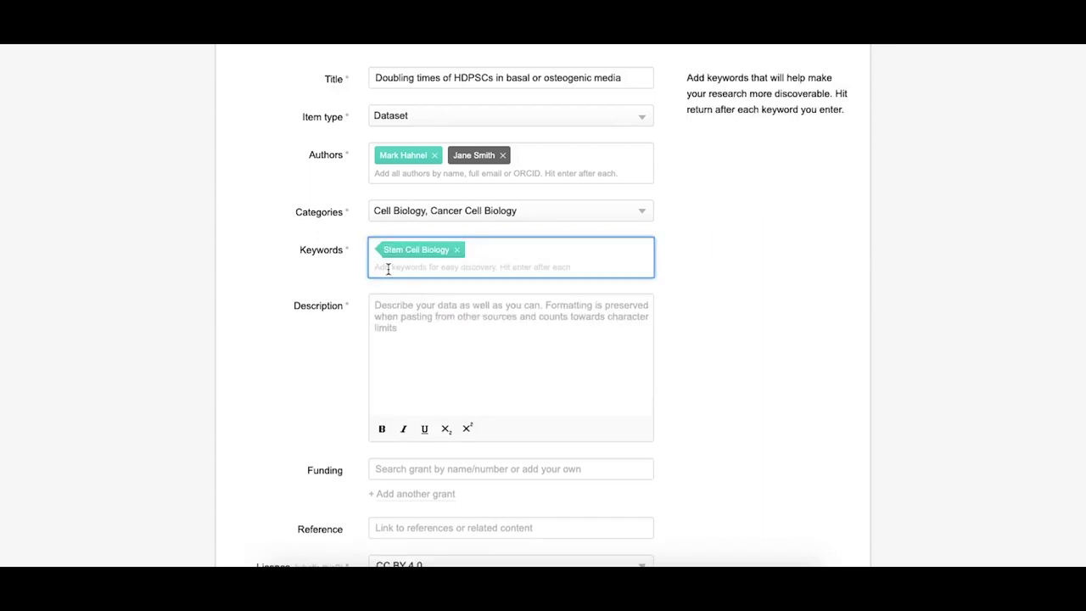
text(Cancer)
key(Return)
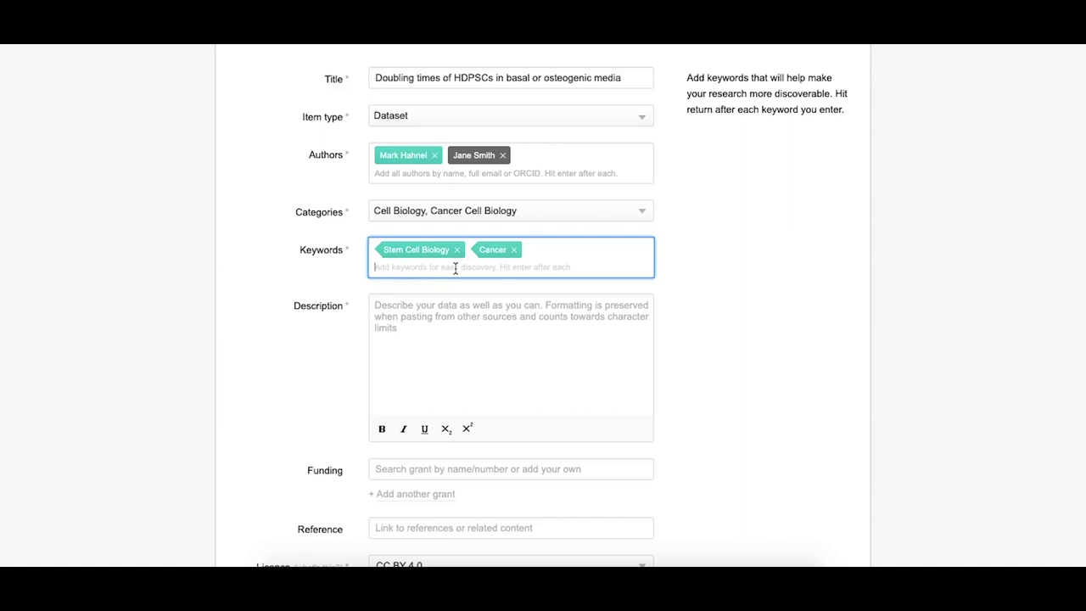
click(700, 280)
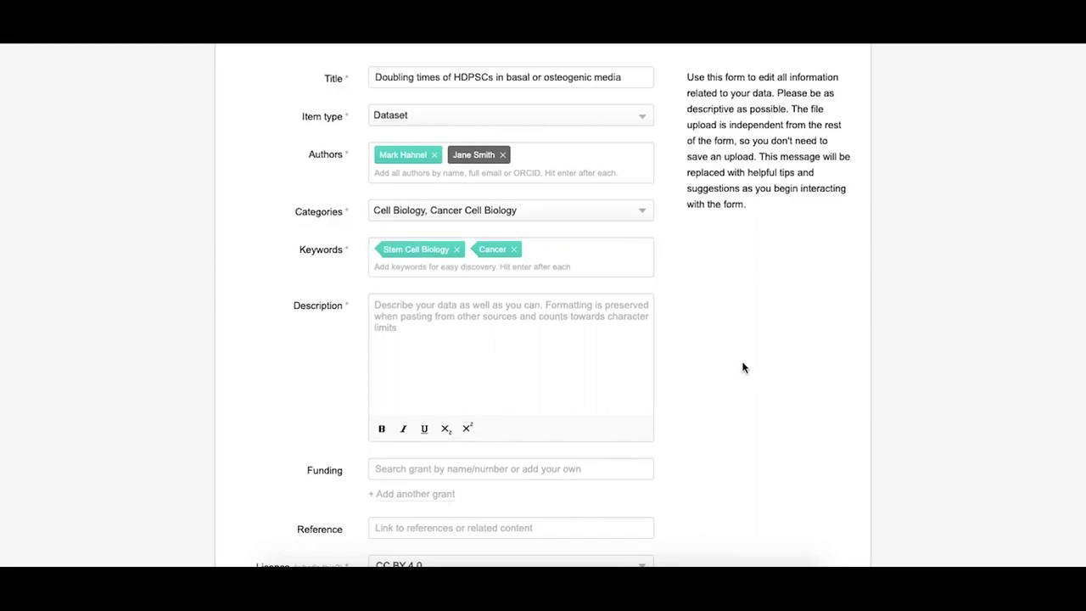
Paste the description of HDPSC doubling times, noting expansion is best between days 6 and 9.
click(468, 316)
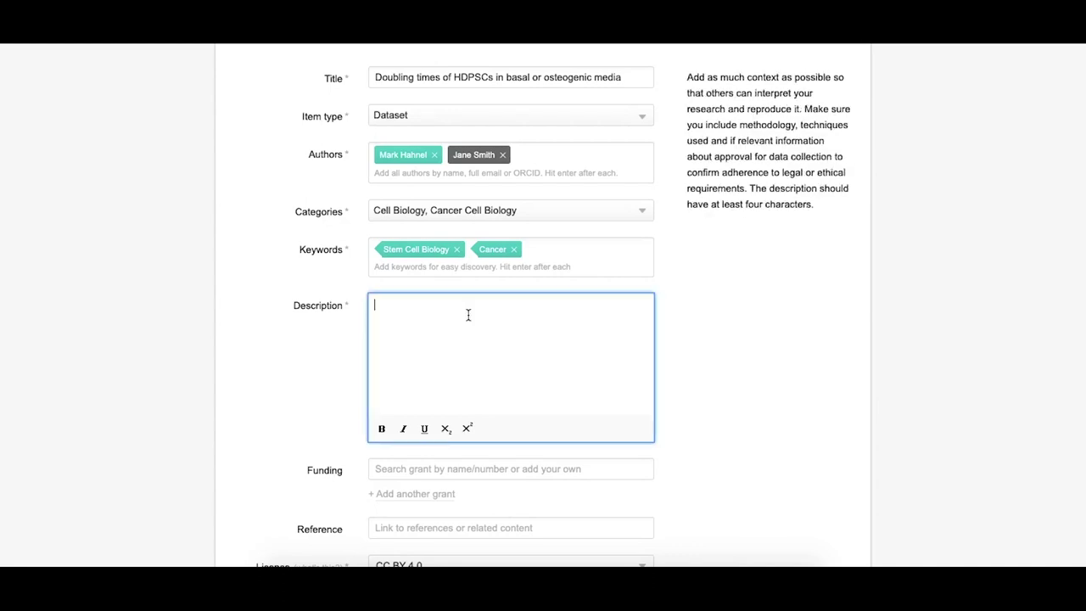
text(HDPSC populations were cultured in DMEM.10% (Basal) or osteogenic media. It can be seen that doubling time changes as the duration of culture increases. From the graph, it is possible to establish that the most efficient dt, and therefore the optimum expansion rate, occurs between days 6 and 9 of culture. This is true for both types of media.)
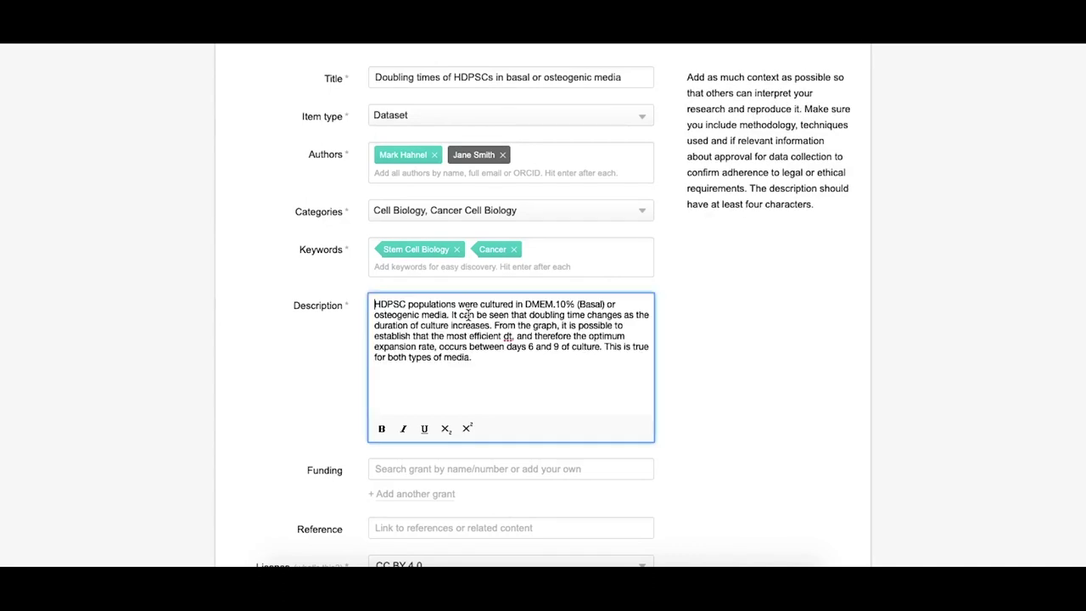
click(682, 471)
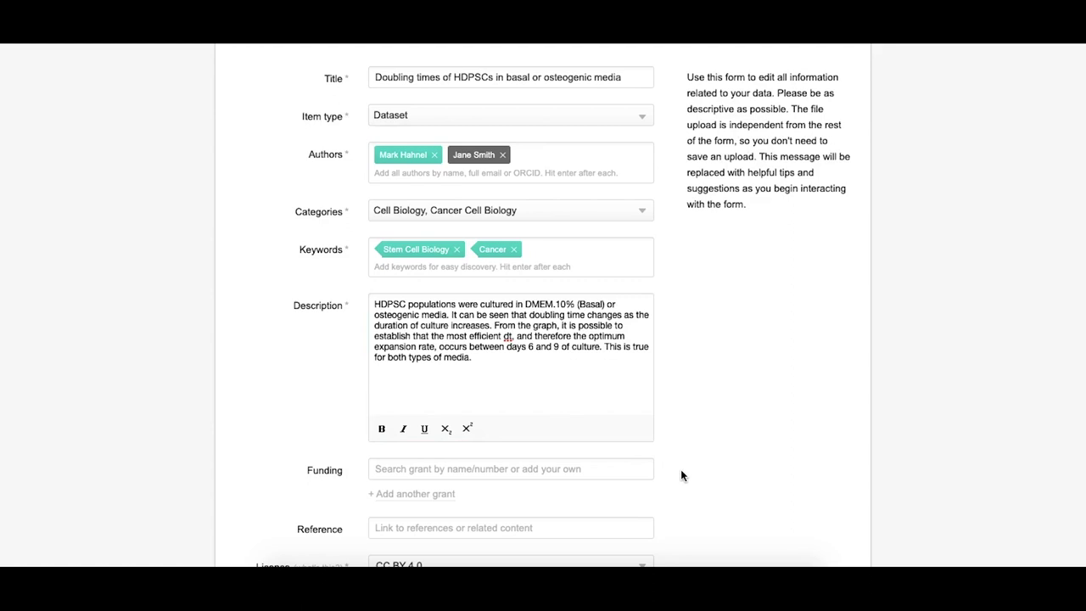
Add funding: the grant 'Advancing algorithms for image-based profiling' by number, plus 'My university'.
scroll(681, 469, down, 2)
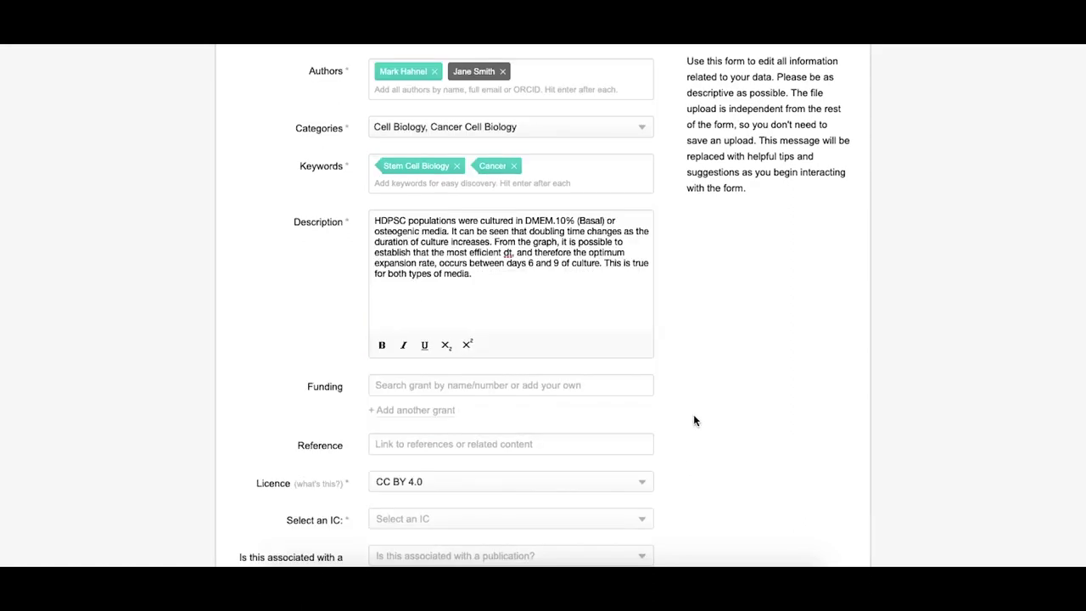
click(571, 383)
text(R35GM122547)
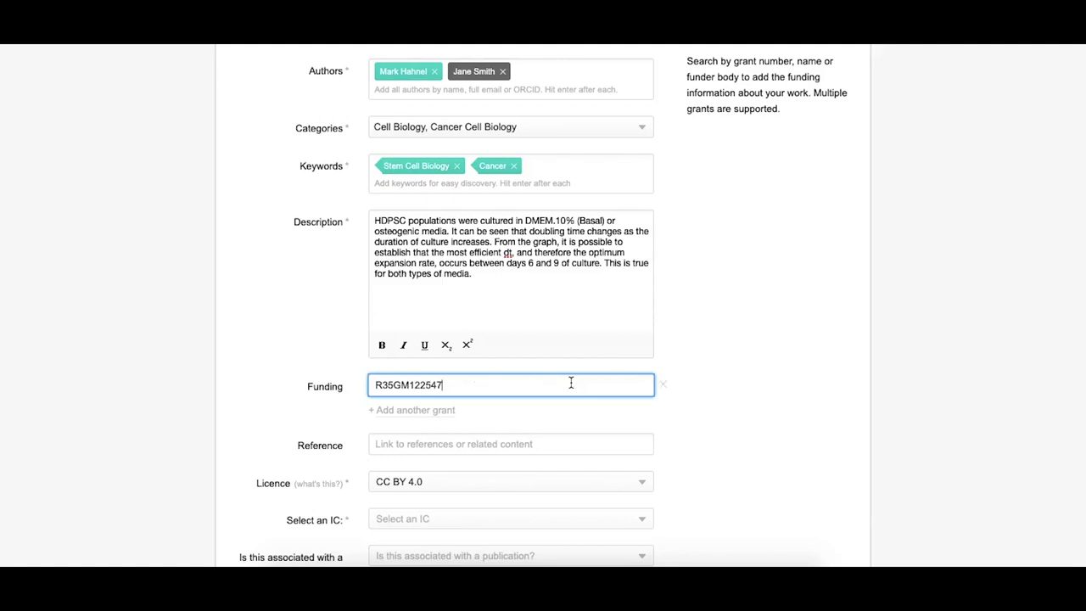
click(567, 416)
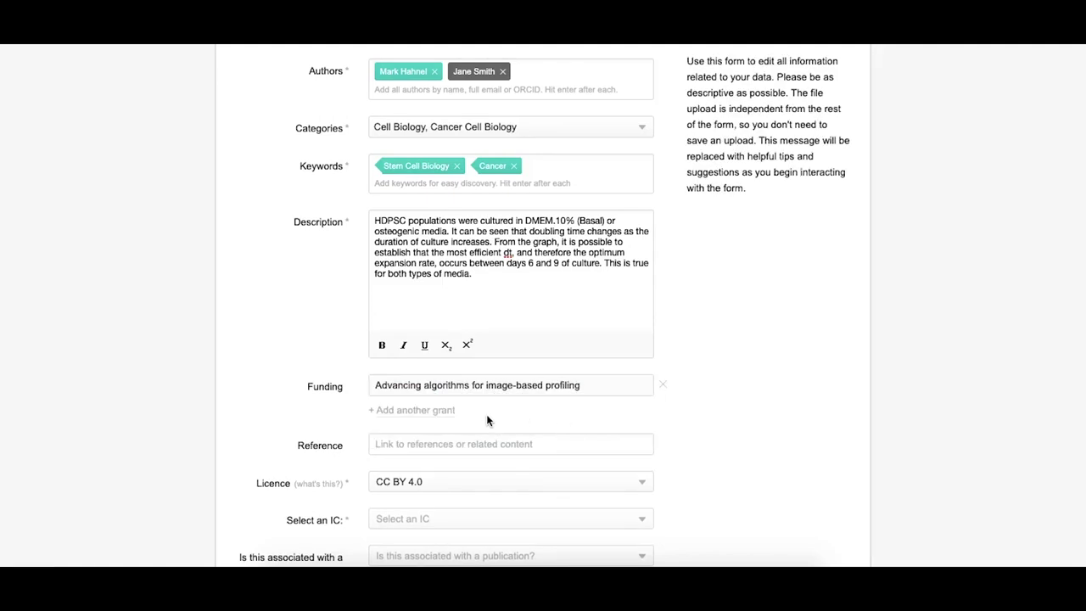
scroll(487, 419, down, 1)
click(447, 409)
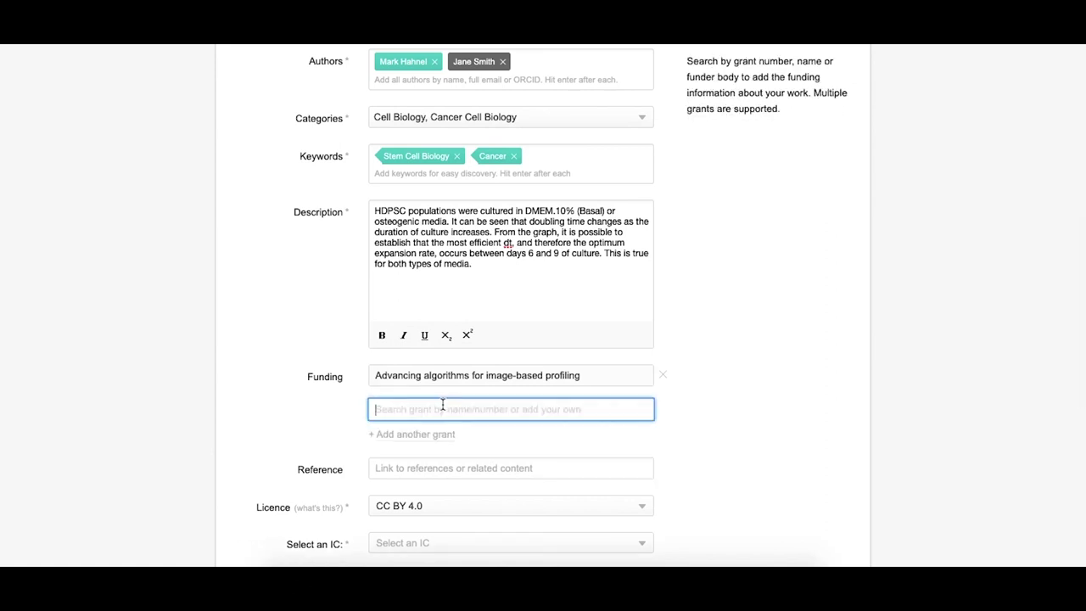
text(My university)
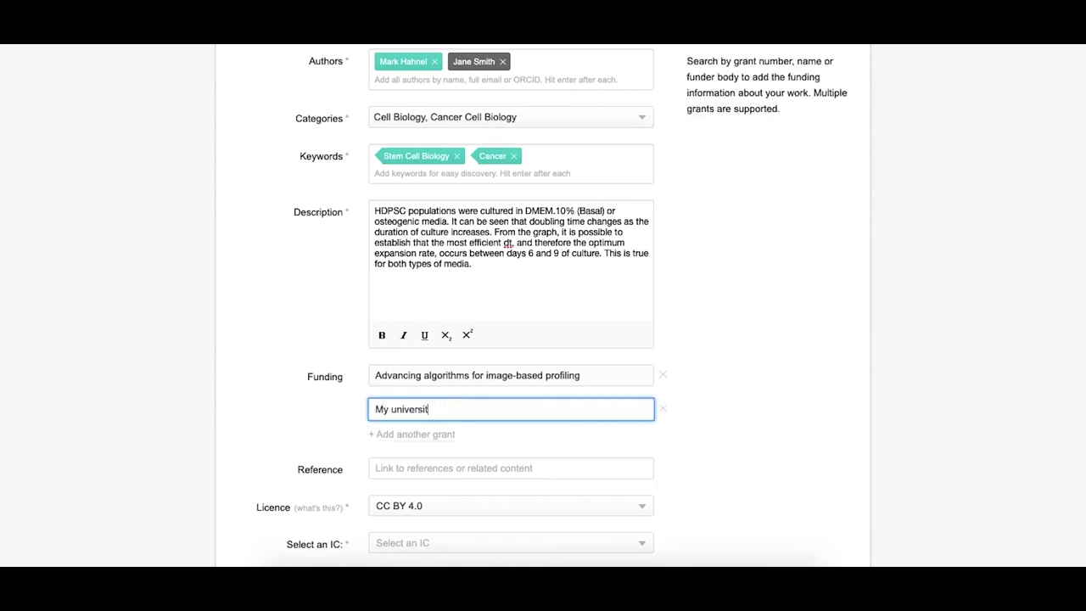
click(290, 423)
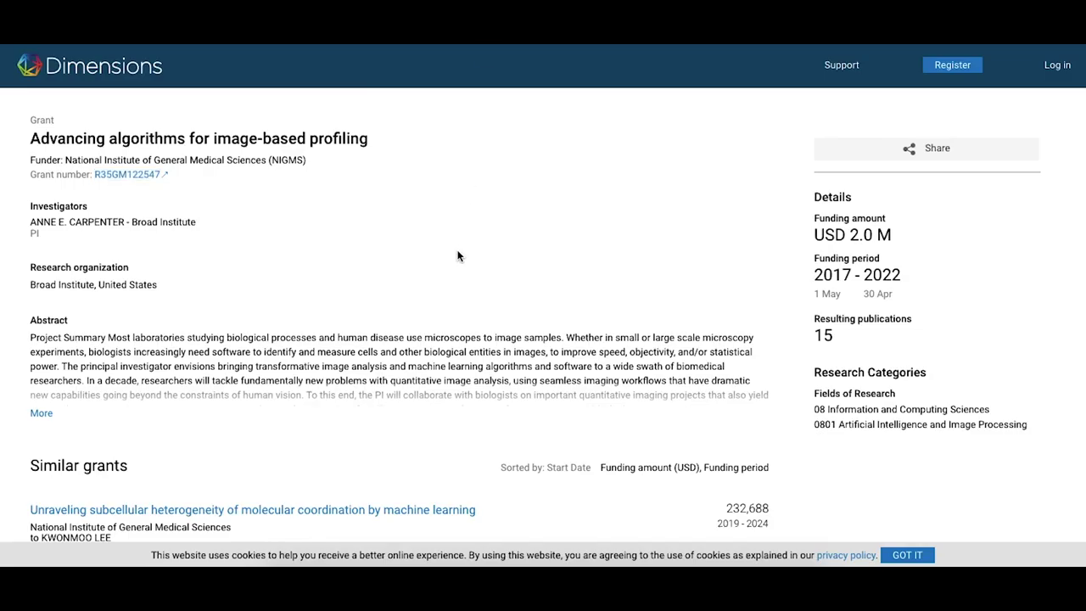
Scroll the Dimensions grant record down to its similar grants and 15 resulting publications.
scroll(458, 256, down, 1)
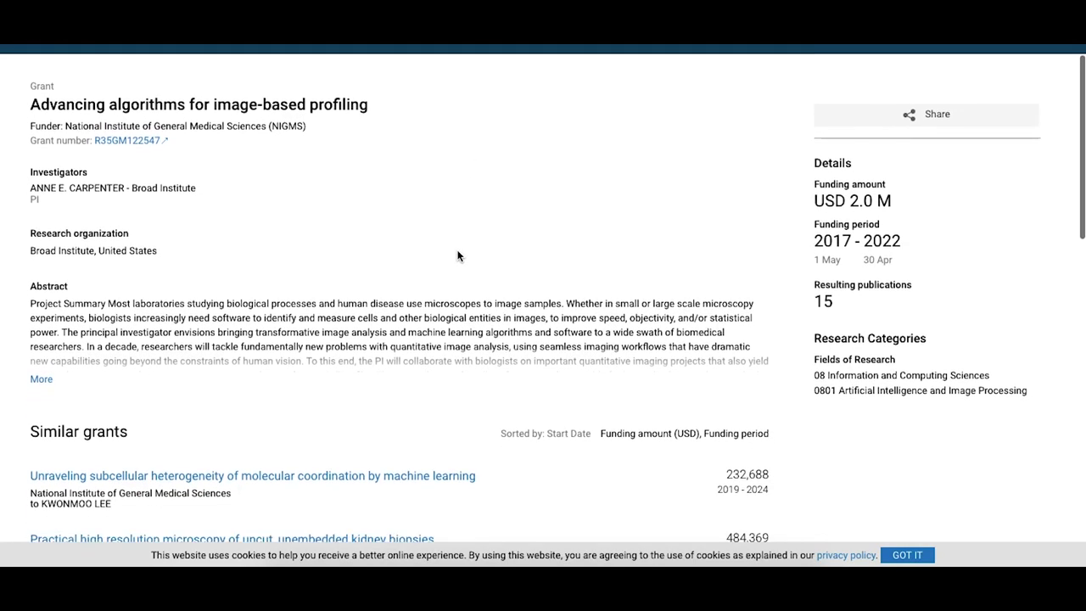
scroll(458, 256, down, 3)
scroll(458, 256, down, 2)
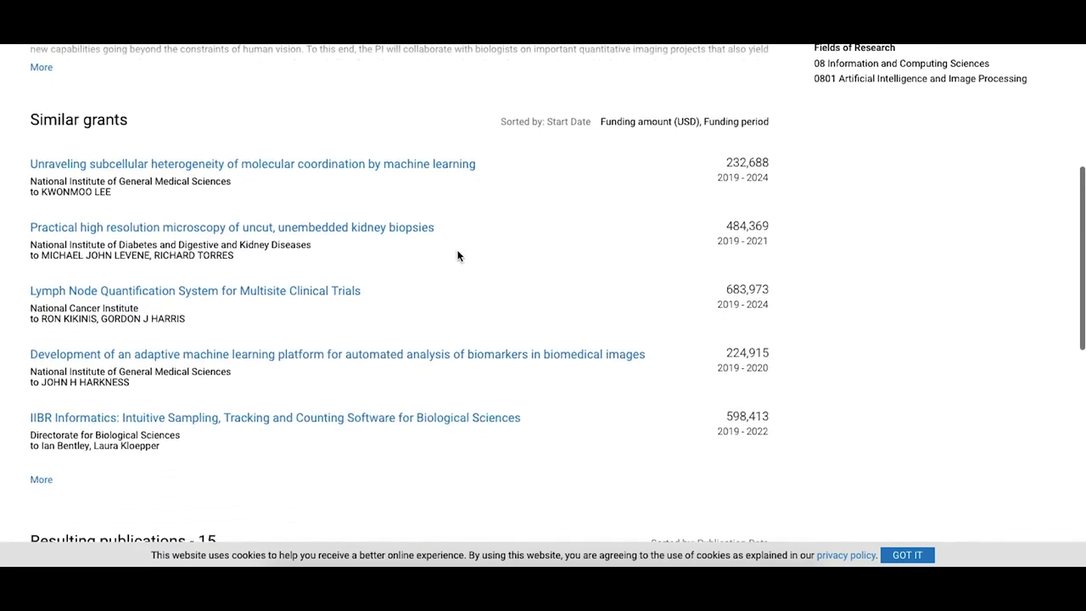
scroll(457, 257, down, 1)
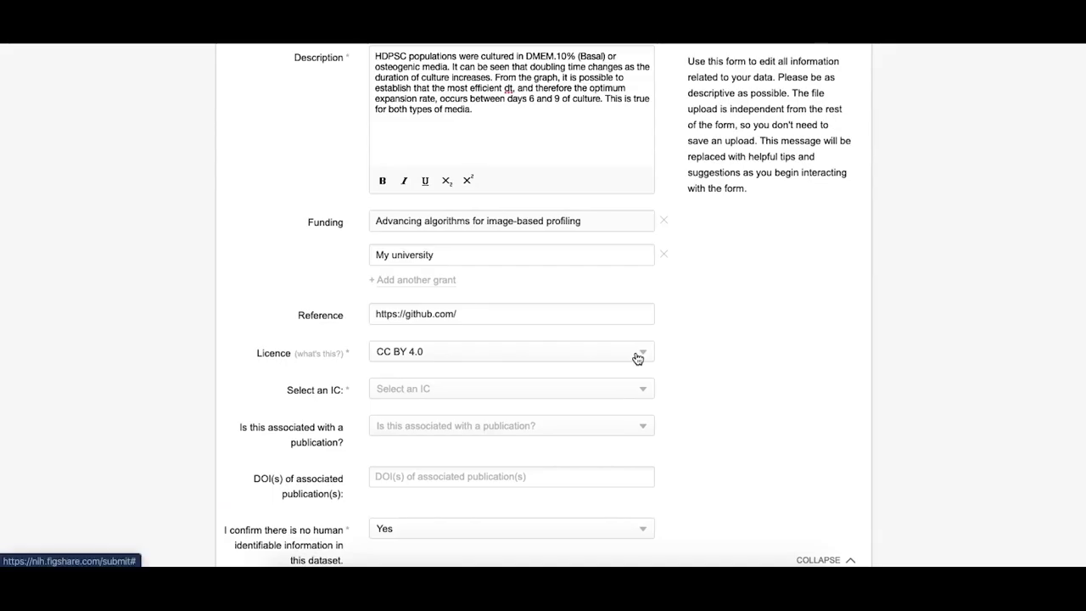
Keep the CC BY 4.0 licence and scroll through the remaining fields to the Submit button.
click(638, 356)
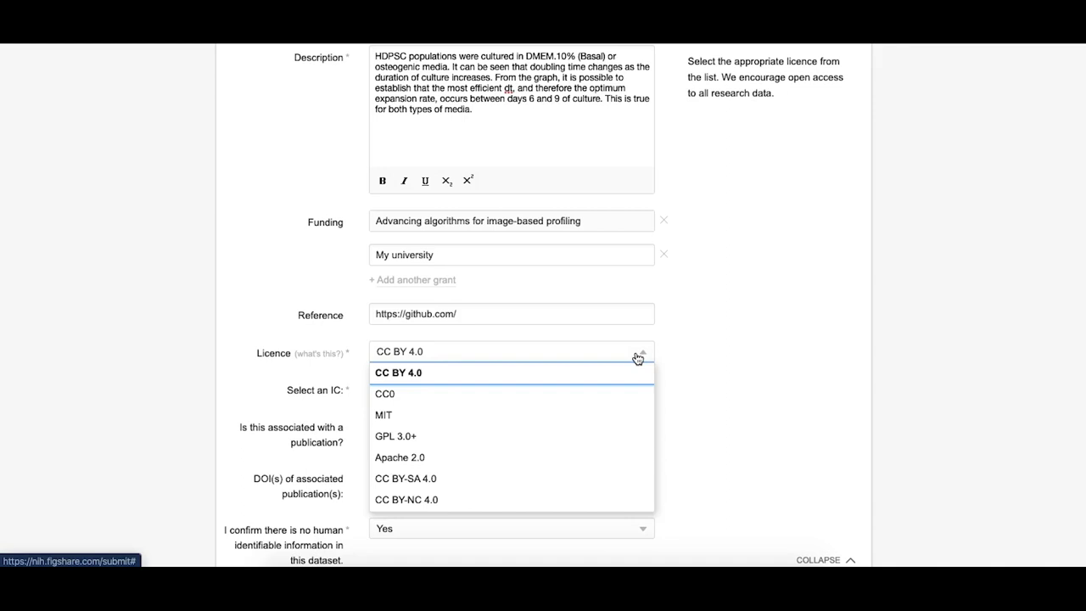
scroll(590, 404, down, 3)
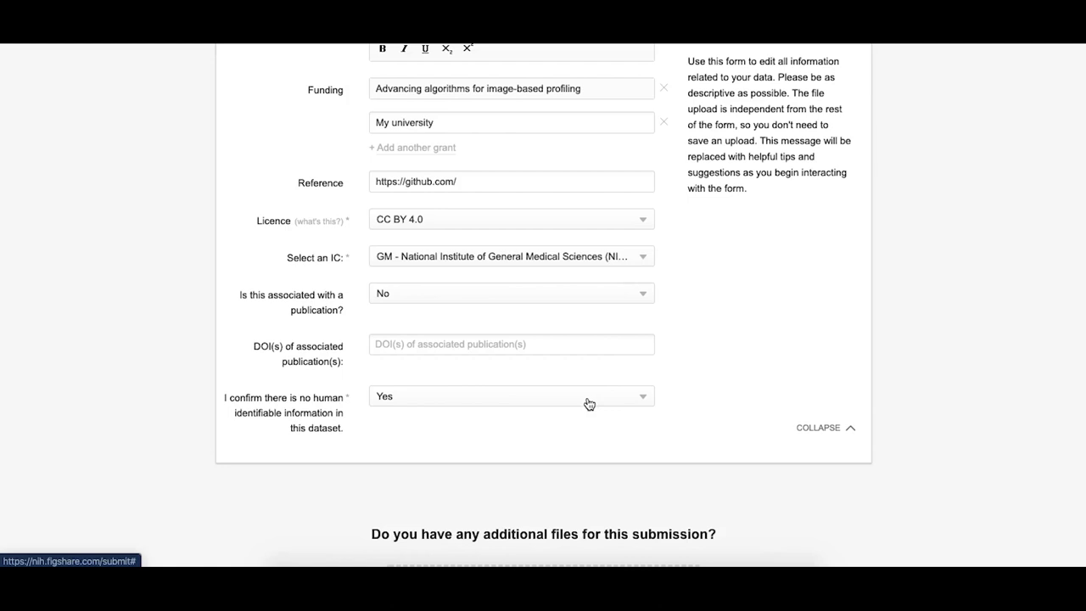
scroll(590, 404, down, 1)
scroll(588, 400, down, 2)
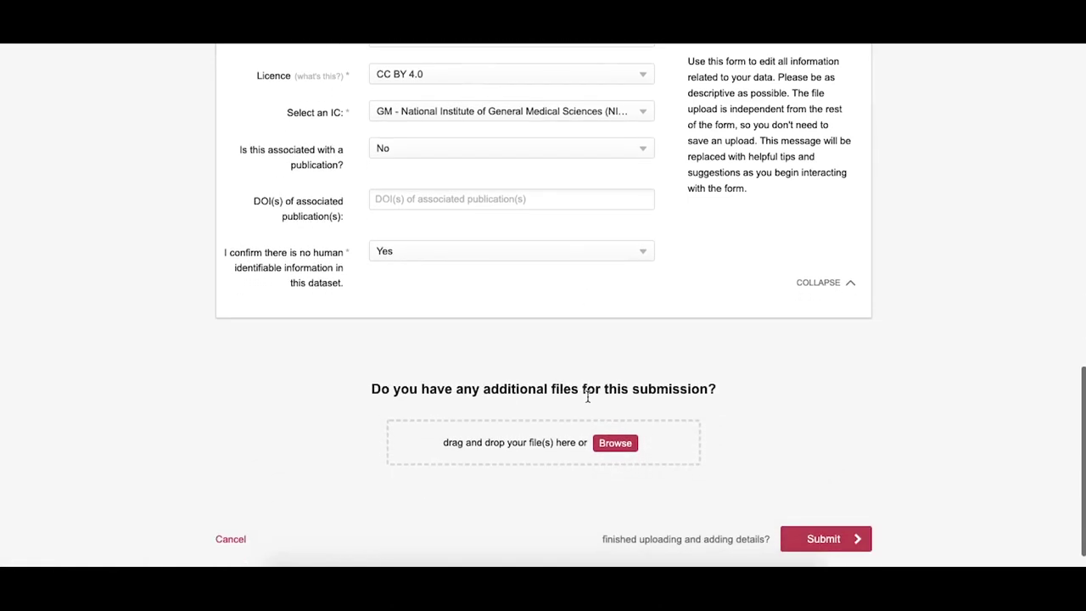
scroll(588, 397, down, 1)
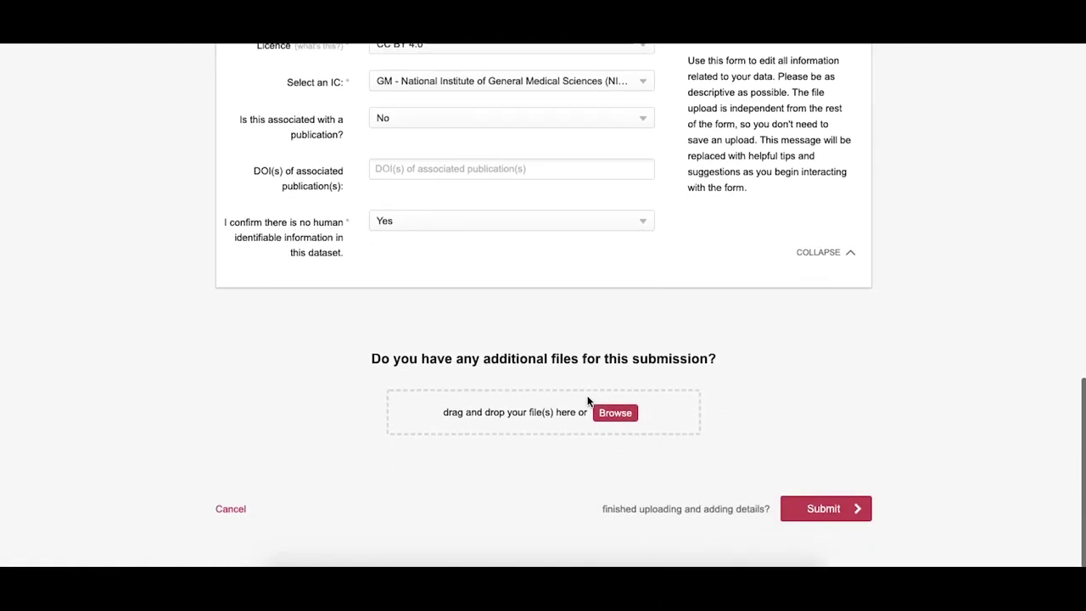
Submit the finished dataset and reach the published 'X-ray scattering curves (SAXS/WAXS)' dataset page.
click(815, 508)
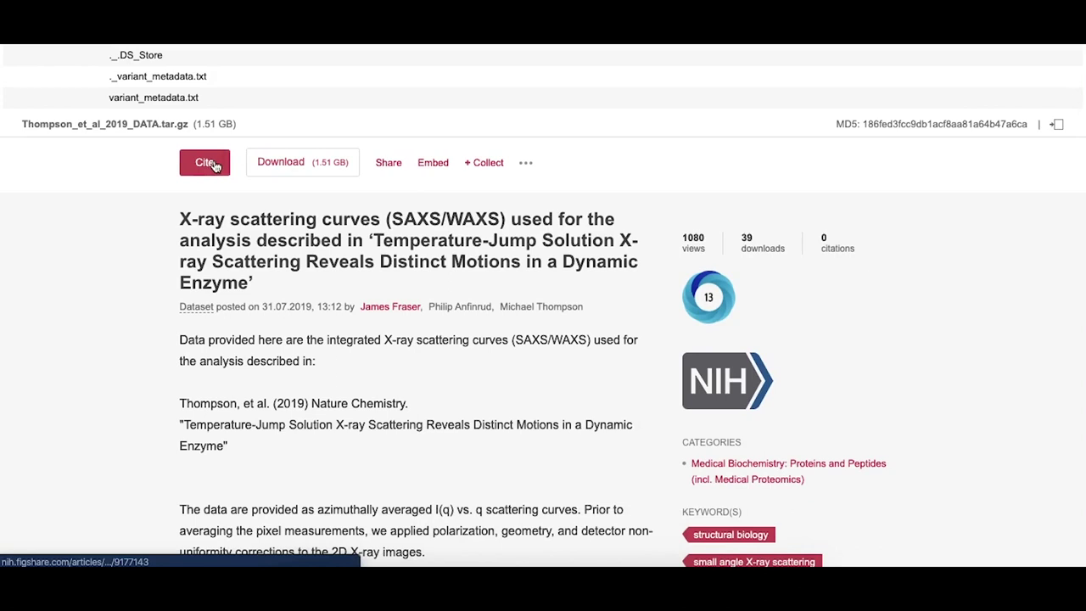
Show the dataset's DataCite citation with its DOI, then bring up the Altmetric badge details.
click(197, 173)
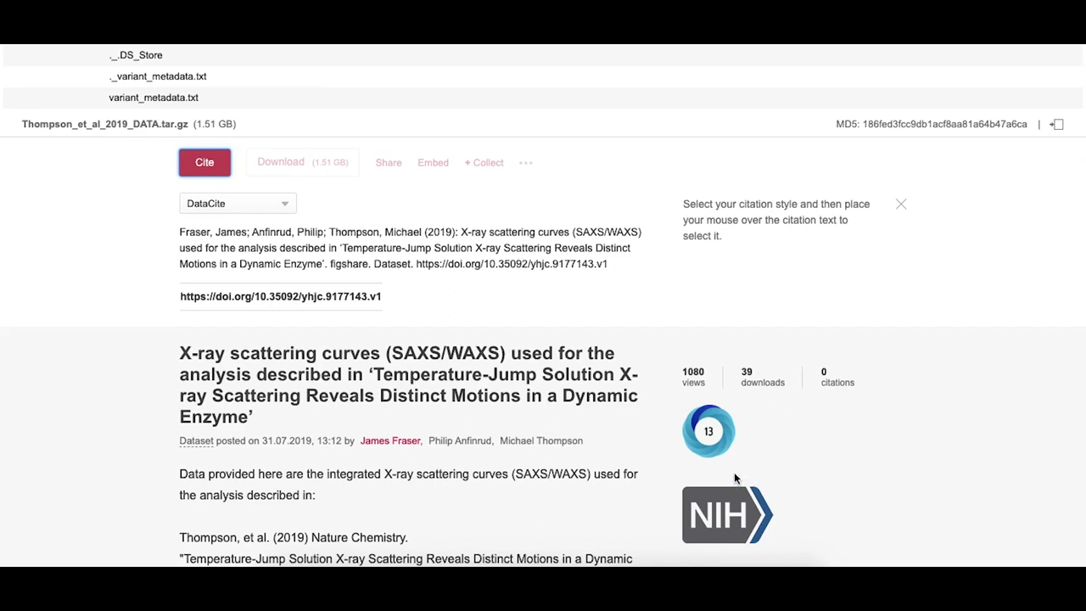
mouse_move(706, 443)
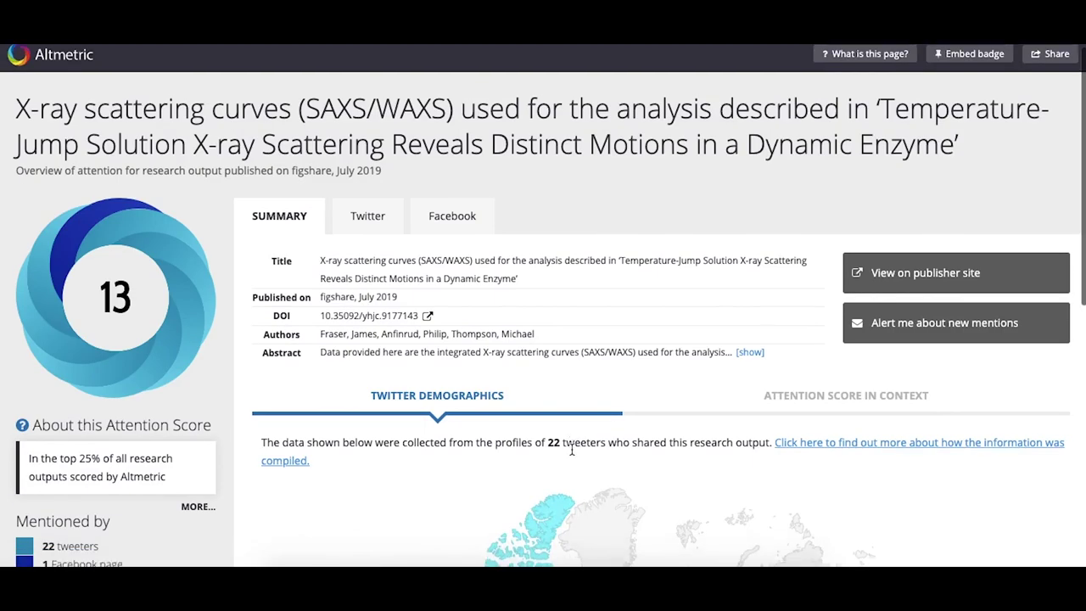
Scroll the Altmetric page to review the attention score of 13 and tweeter demographics.
scroll(572, 451, down, 2)
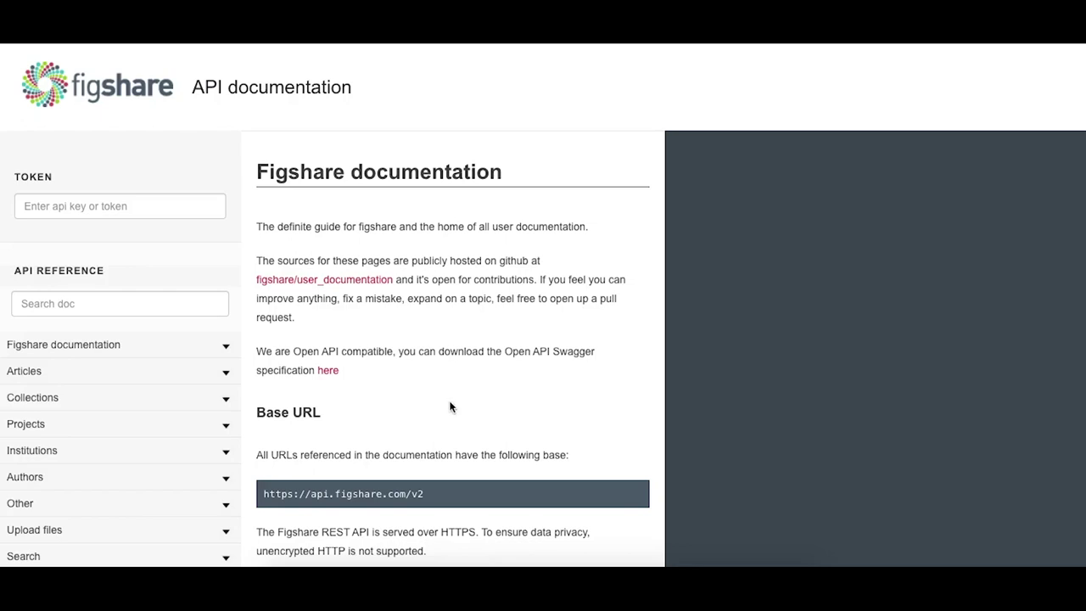
Scroll the Figshare API docs past the Base URL and authentication sections to the Oauth quick guide.
scroll(450, 407, down, 3)
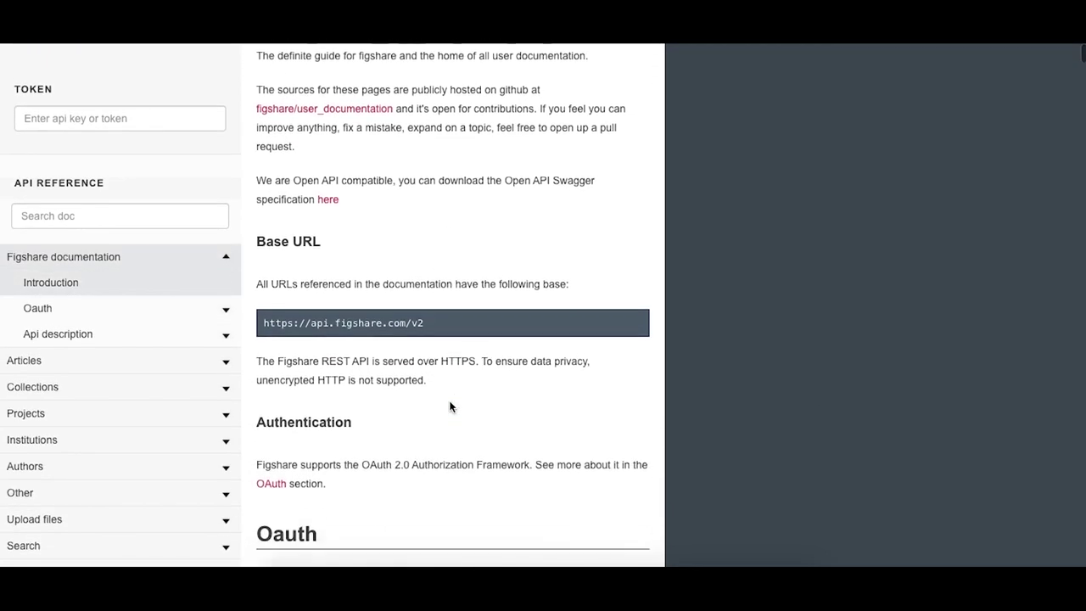
scroll(450, 408, down, 4)
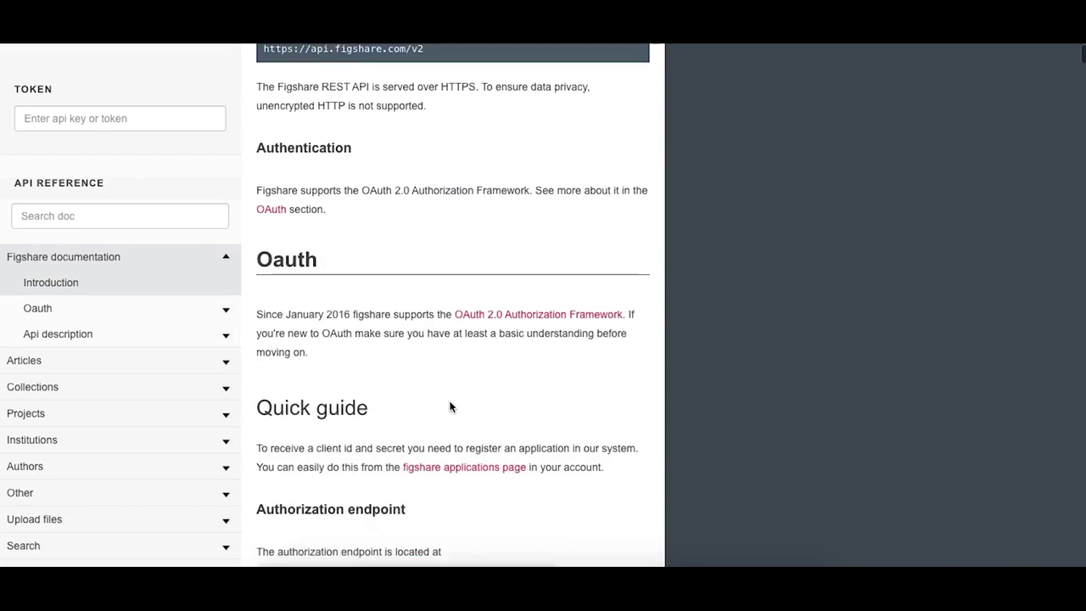